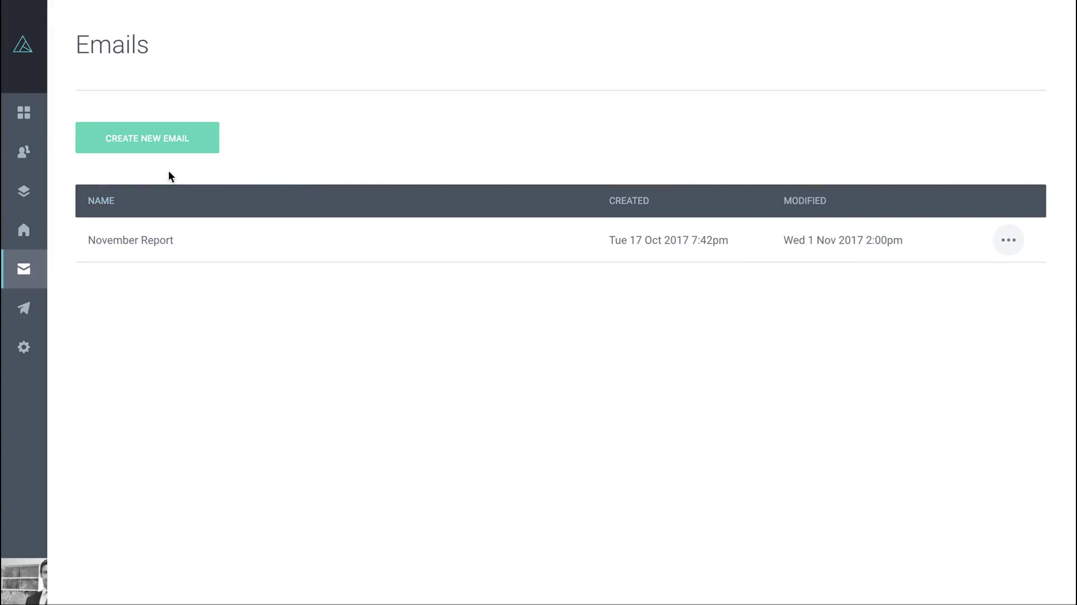
Create a new email named 'Video' from the ActivePipe - Newsletter template and open it in the editor
{"action": "mouse_move", "coordinate": [31, 194]}
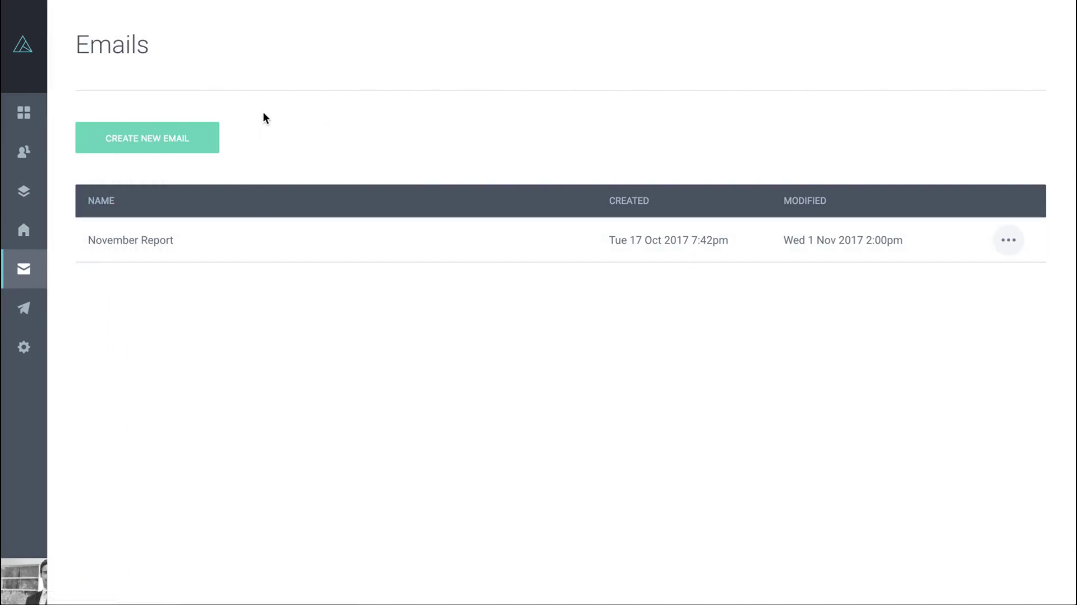
{"action": "left_click", "coordinate": [146, 139]}
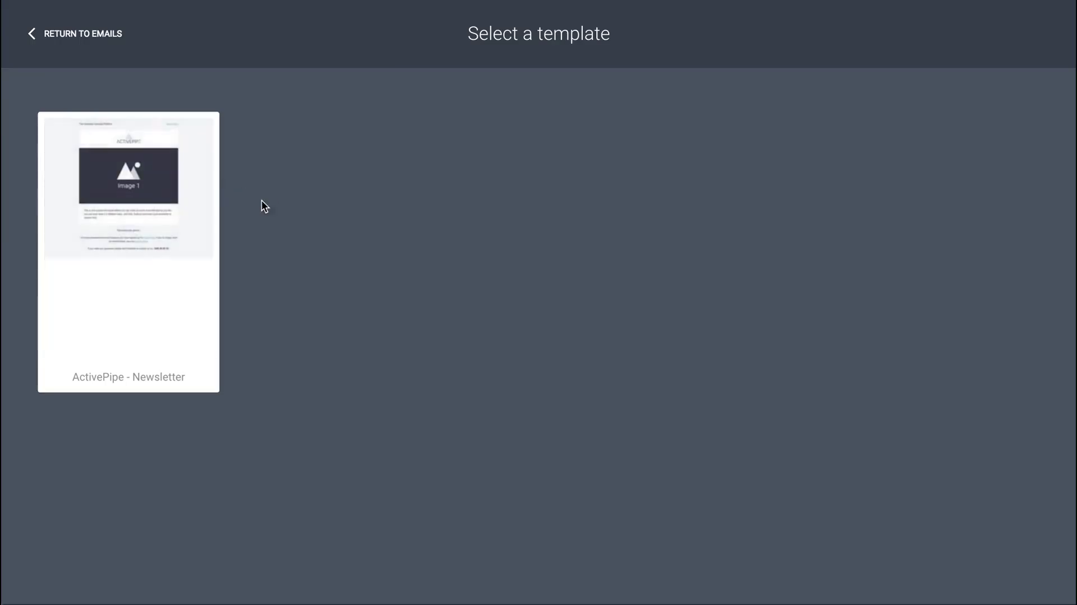
{"action": "mouse_move", "coordinate": [174, 345]}
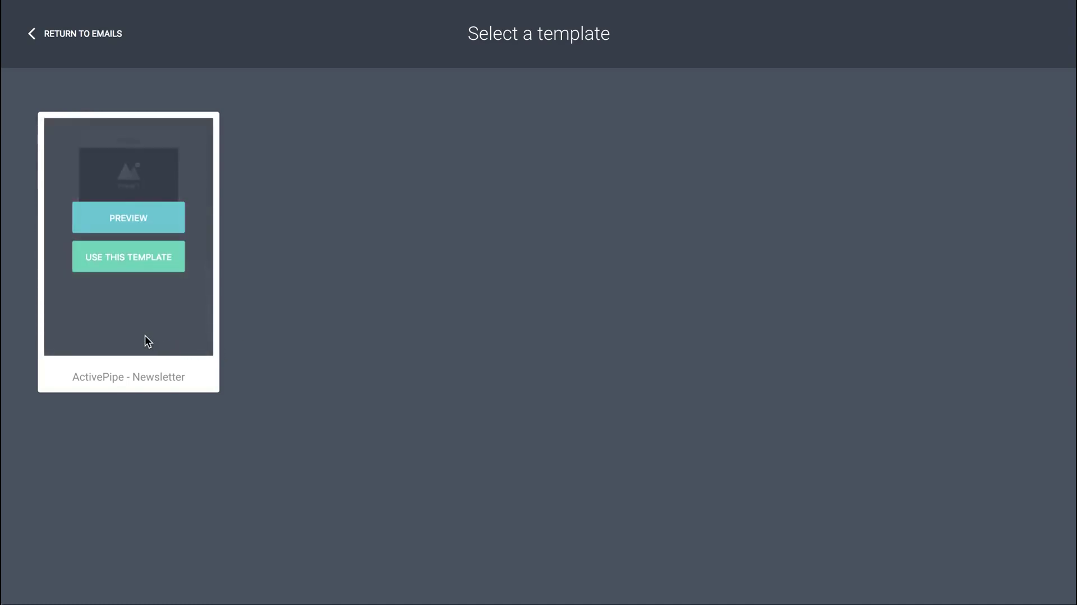
{"action": "left_click", "coordinate": [136, 262]}
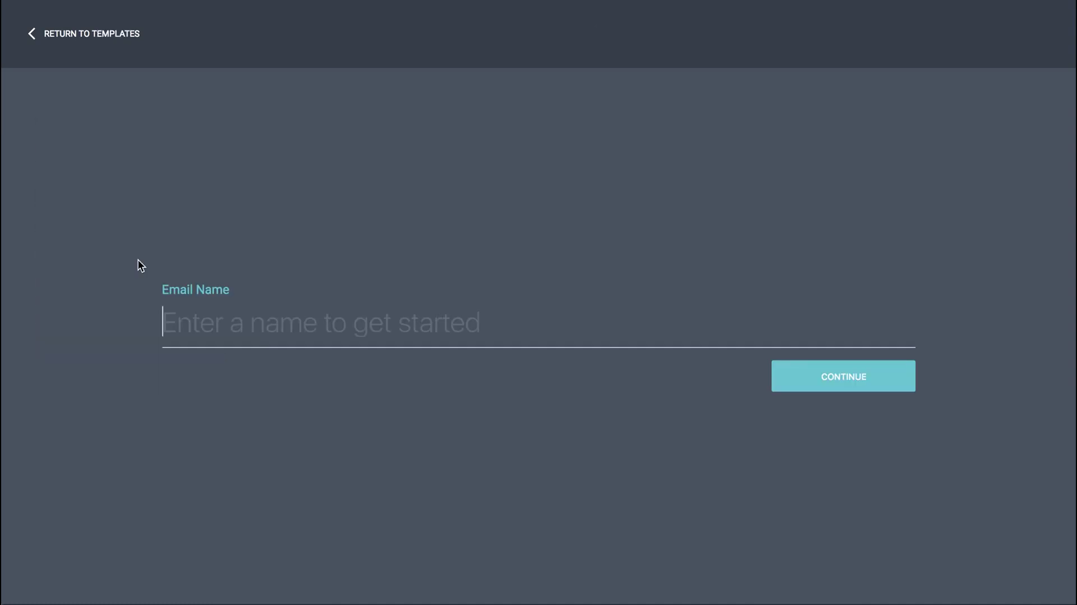
{"action": "left_click", "coordinate": [250, 318]}
{"action": "left_click", "coordinate": [260, 212]}
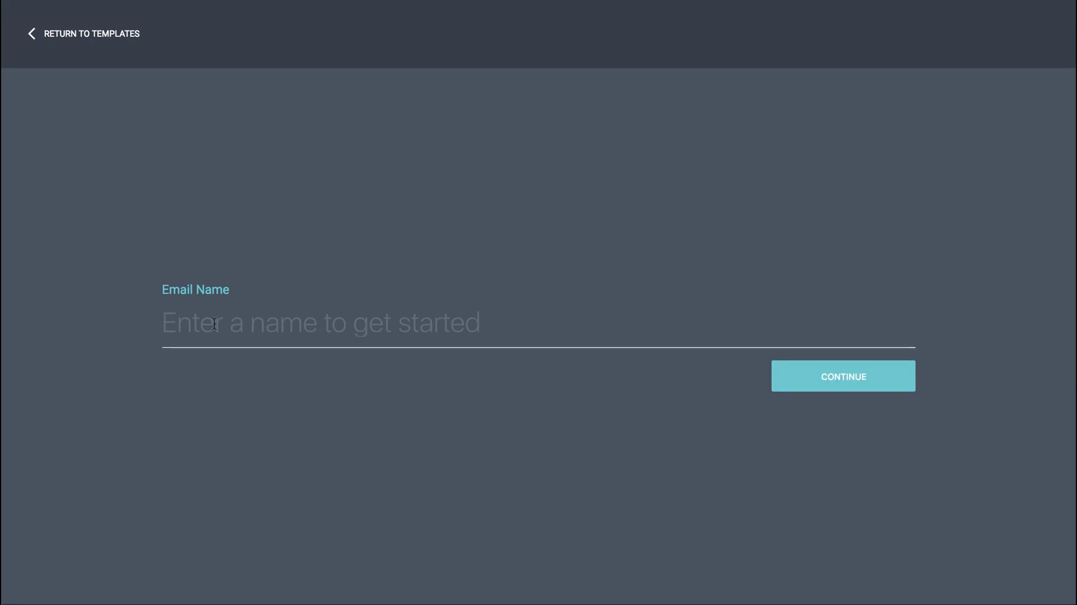
{"action": "left_click", "coordinate": [263, 309]}
{"action": "type", "text": "Video"}
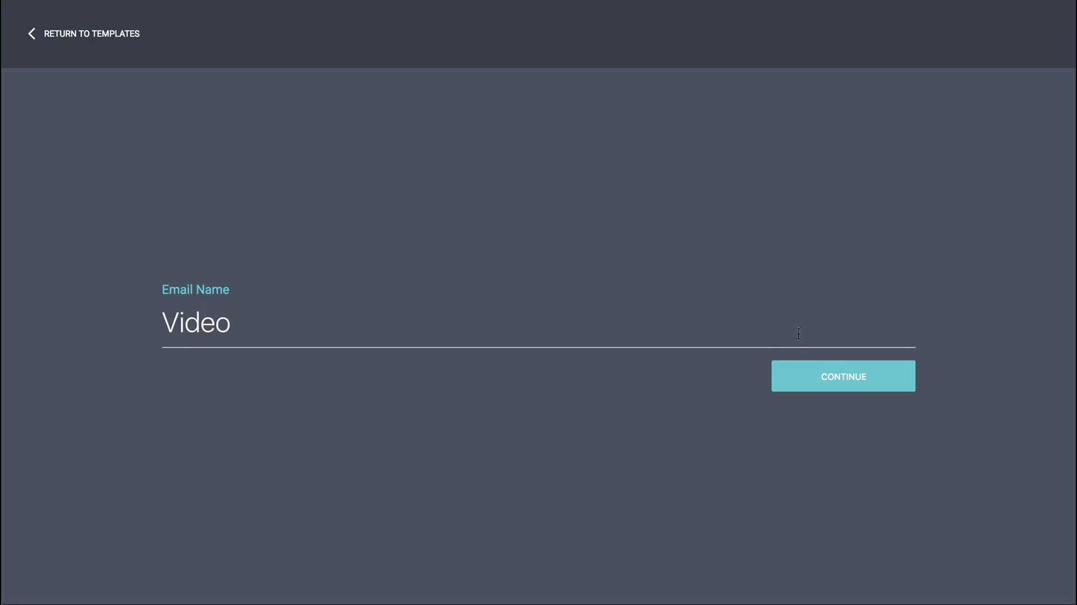
{"action": "left_click", "coordinate": [842, 377]}
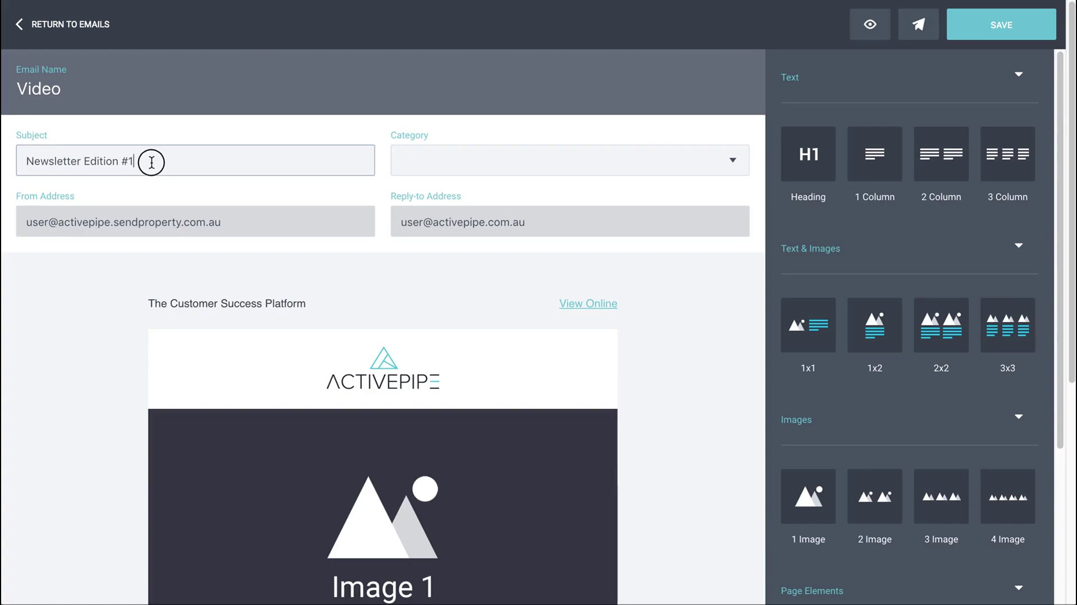
{"action": "left_click_drag", "start_coordinate": [149, 160], "coordinate": [10, 161]}
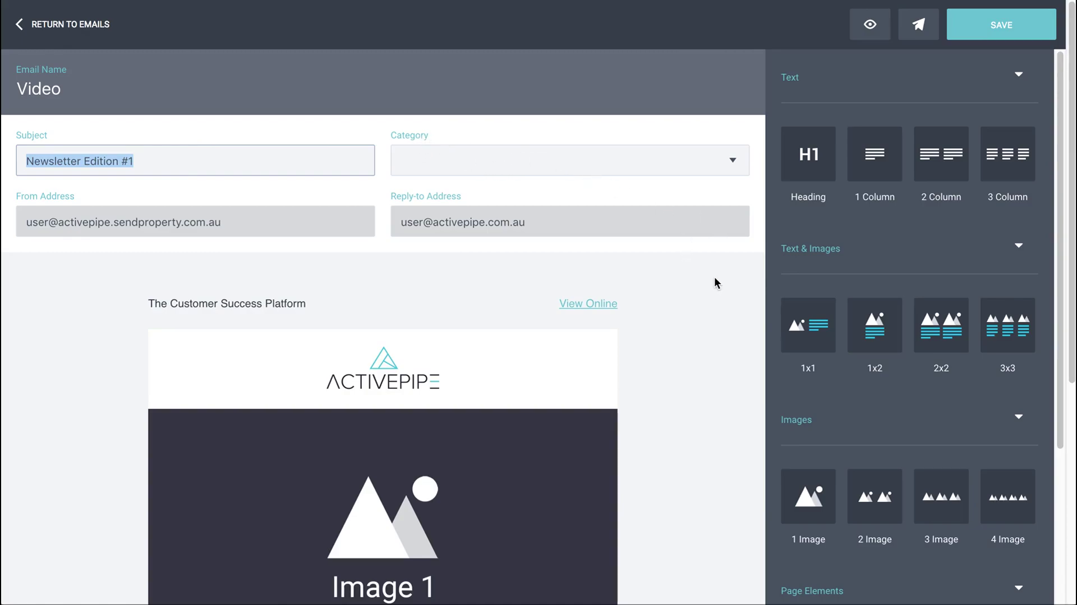
{"action": "scroll", "coordinate": [714, 275], "scroll_direction": "down", "scroll_amount": 1}
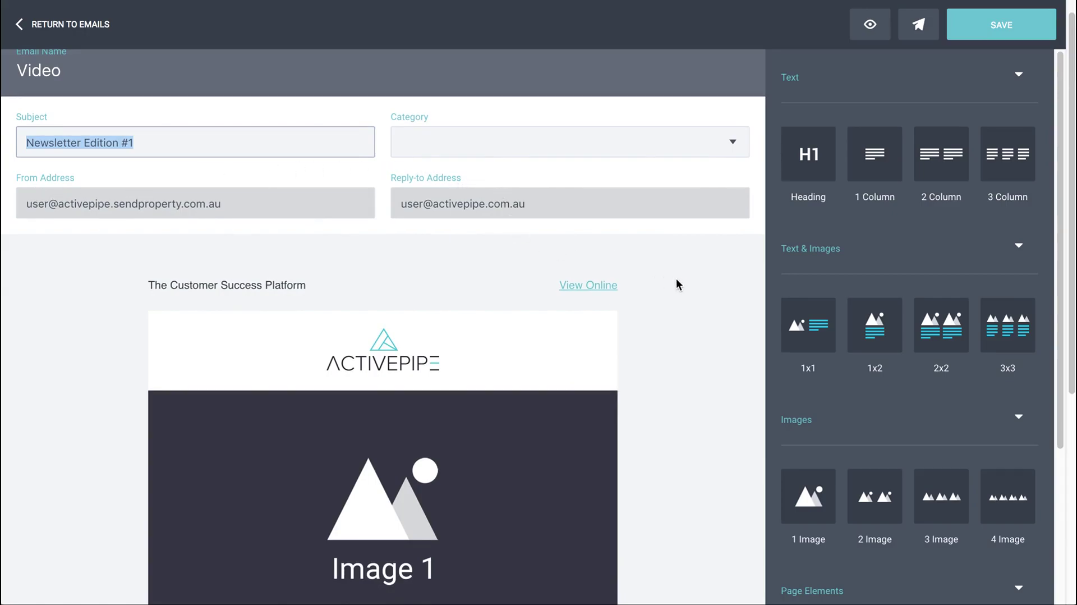
{"action": "scroll", "coordinate": [700, 295], "scroll_direction": "down", "scroll_amount": 3}
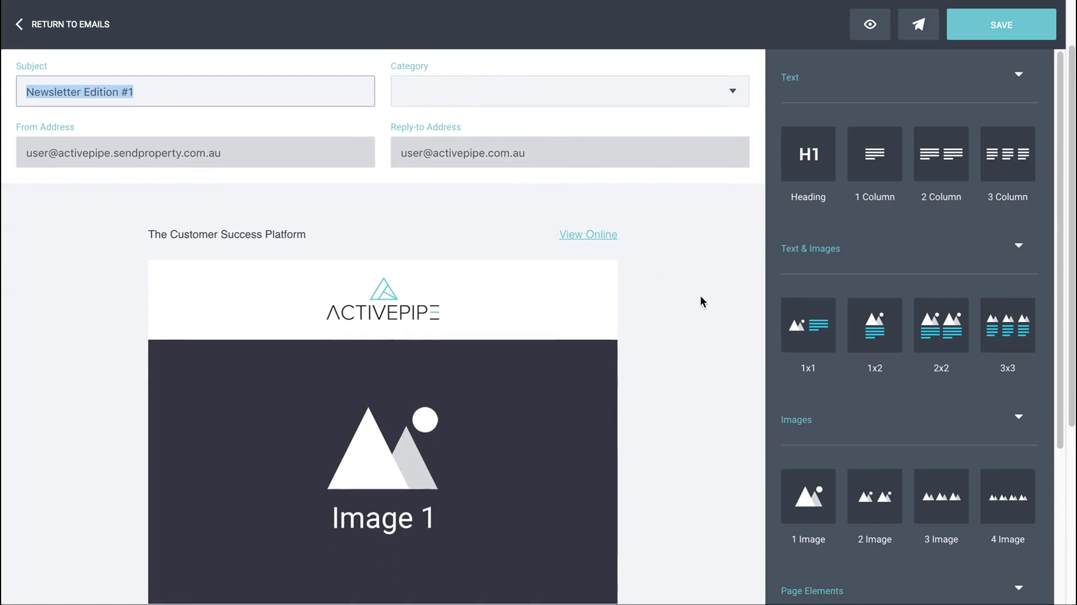
{"action": "scroll", "coordinate": [696, 283], "scroll_direction": "down", "scroll_amount": 3}
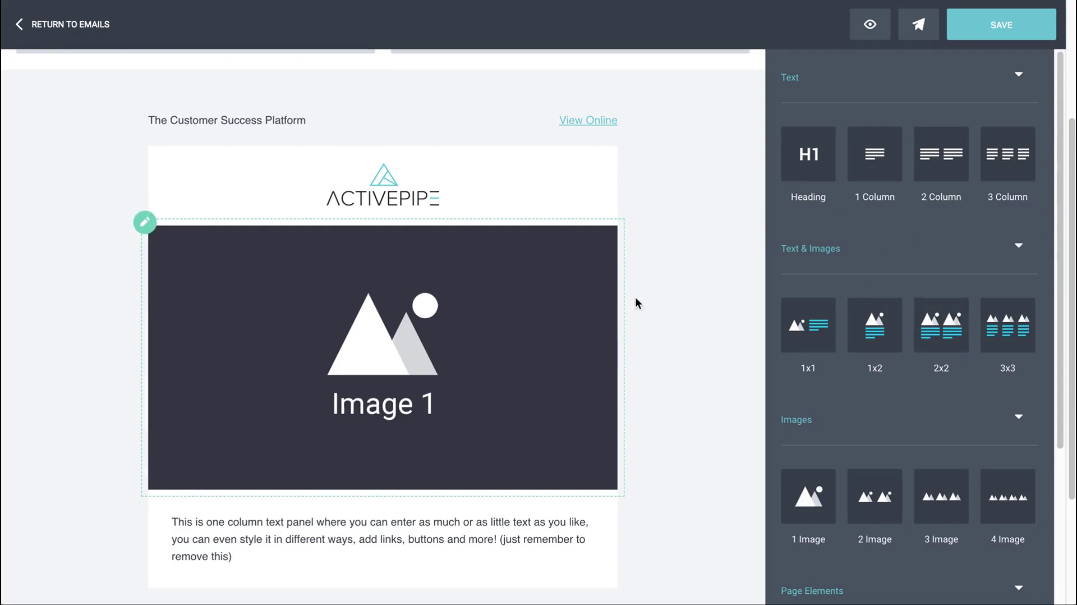
{"action": "scroll", "coordinate": [662, 294], "scroll_direction": "down", "scroll_amount": 1}
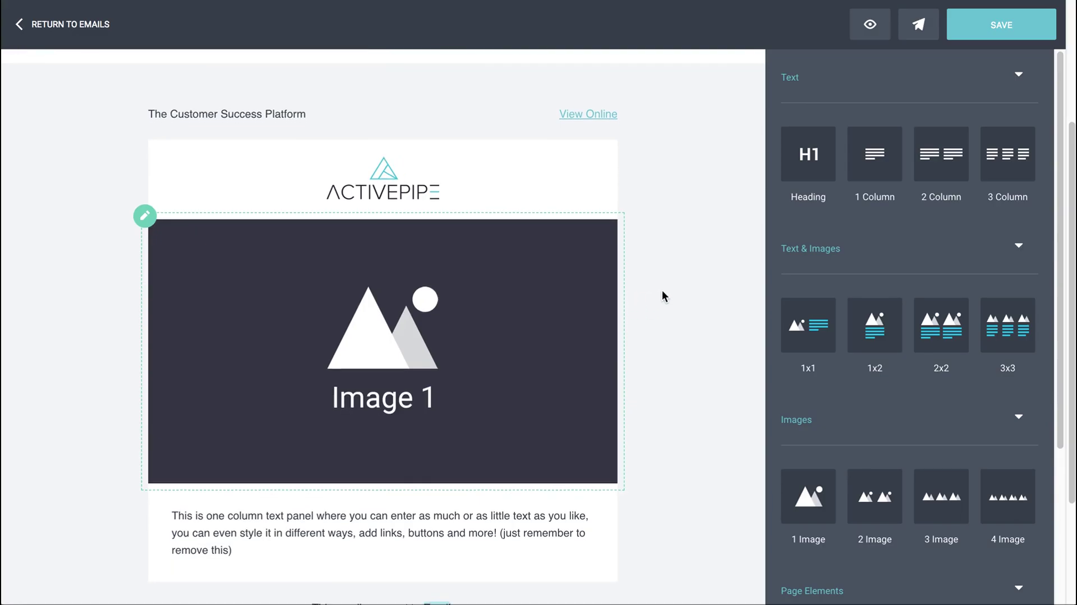
{"action": "scroll", "coordinate": [662, 288], "scroll_direction": "down", "scroll_amount": 1}
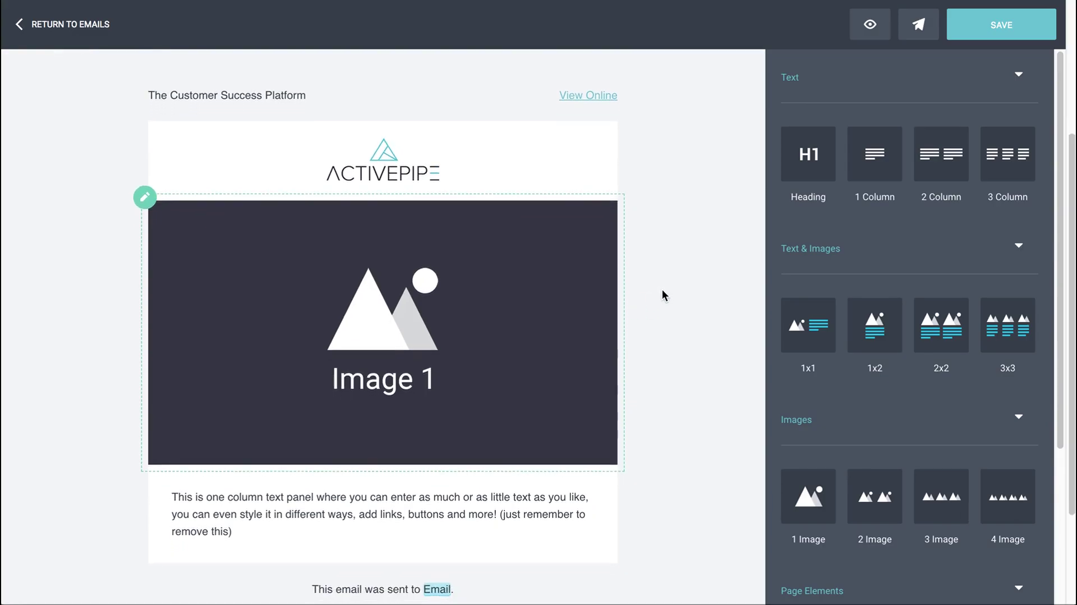
{"action": "scroll", "coordinate": [418, 116], "scroll_direction": "up", "scroll_amount": 3}
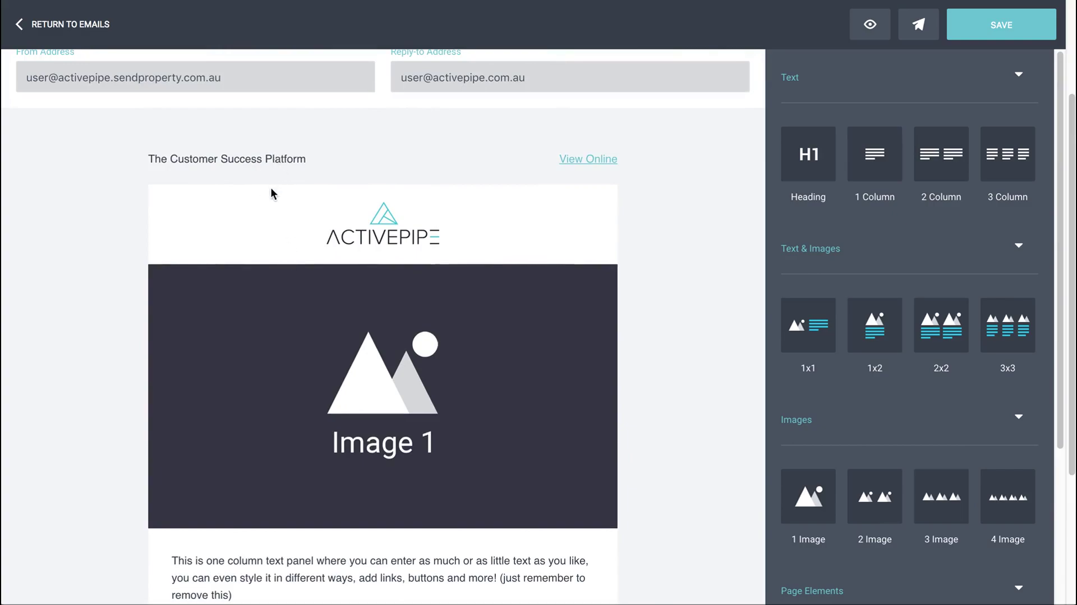
{"action": "mouse_move", "coordinate": [261, 274]}
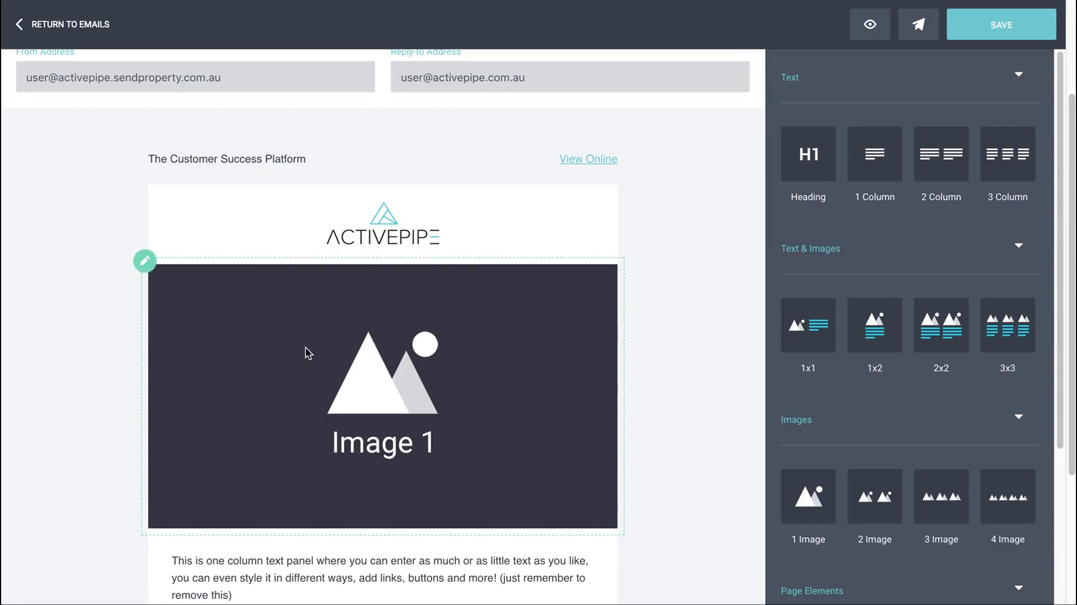
{"action": "scroll", "coordinate": [305, 342], "scroll_direction": "down", "scroll_amount": 4}
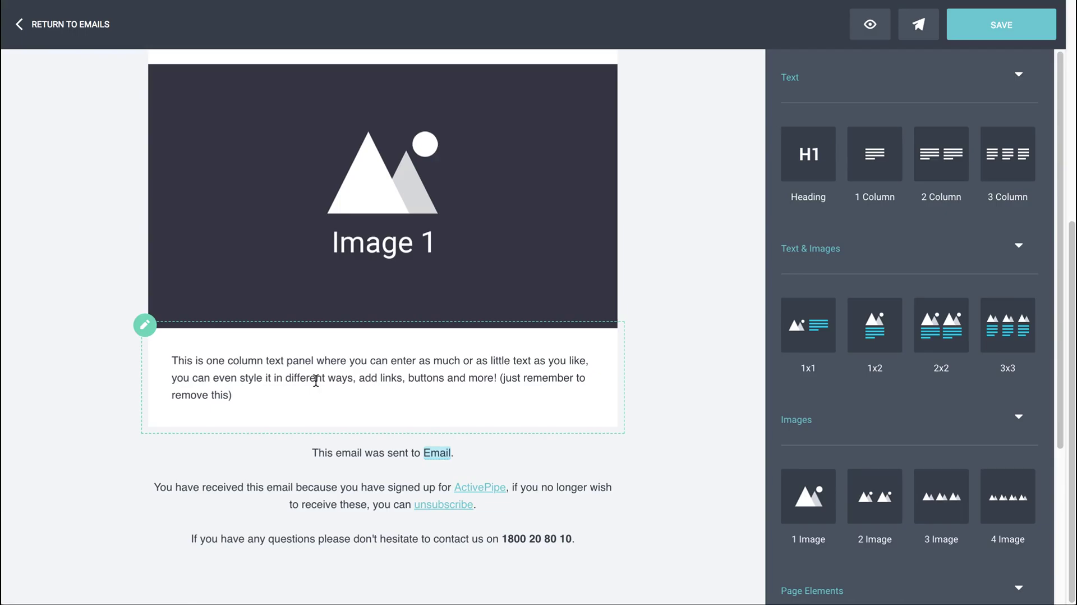
{"action": "scroll", "coordinate": [326, 348], "scroll_direction": "up", "scroll_amount": 4}
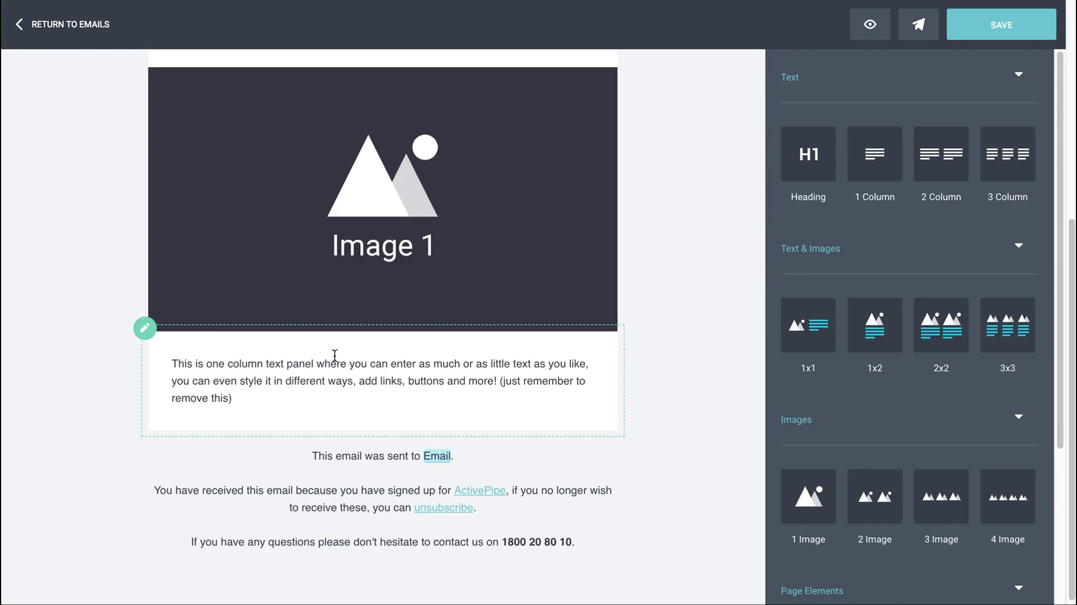
{"action": "scroll", "coordinate": [450, 377], "scroll_direction": "down", "scroll_amount": 4}
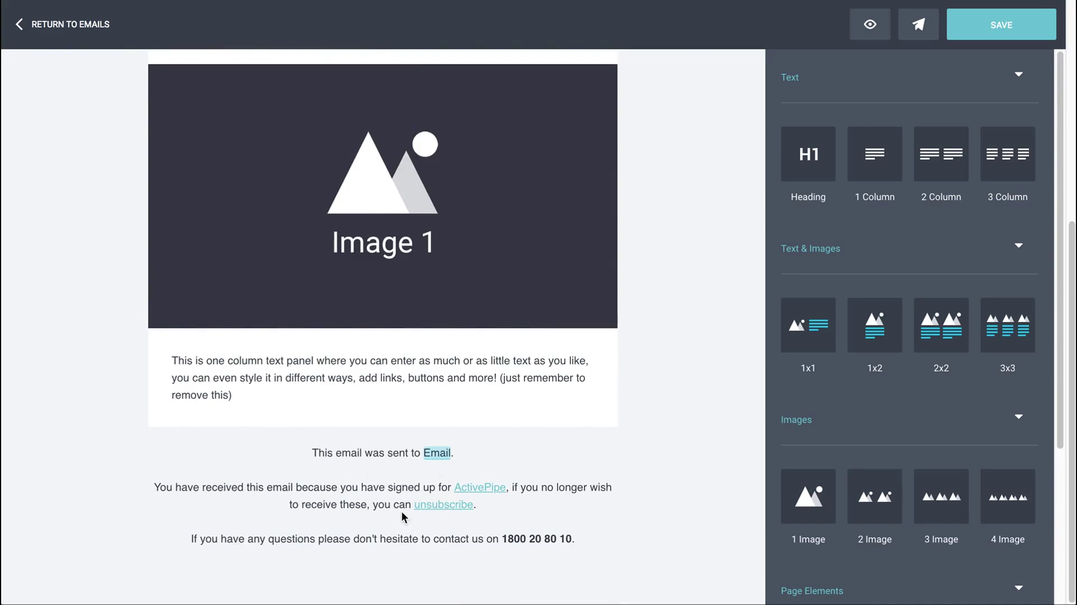
{"action": "scroll", "coordinate": [395, 488], "scroll_direction": "up", "scroll_amount": 2}
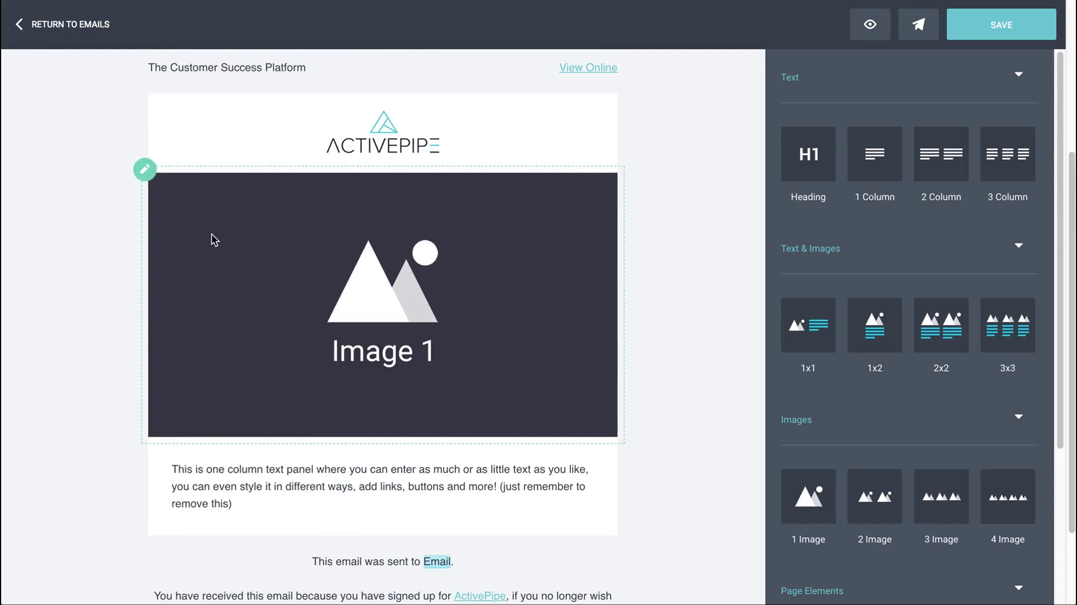
Delete the Image 1 picture block so the logo sits directly above the text panel
{"action": "left_click", "coordinate": [268, 241]}
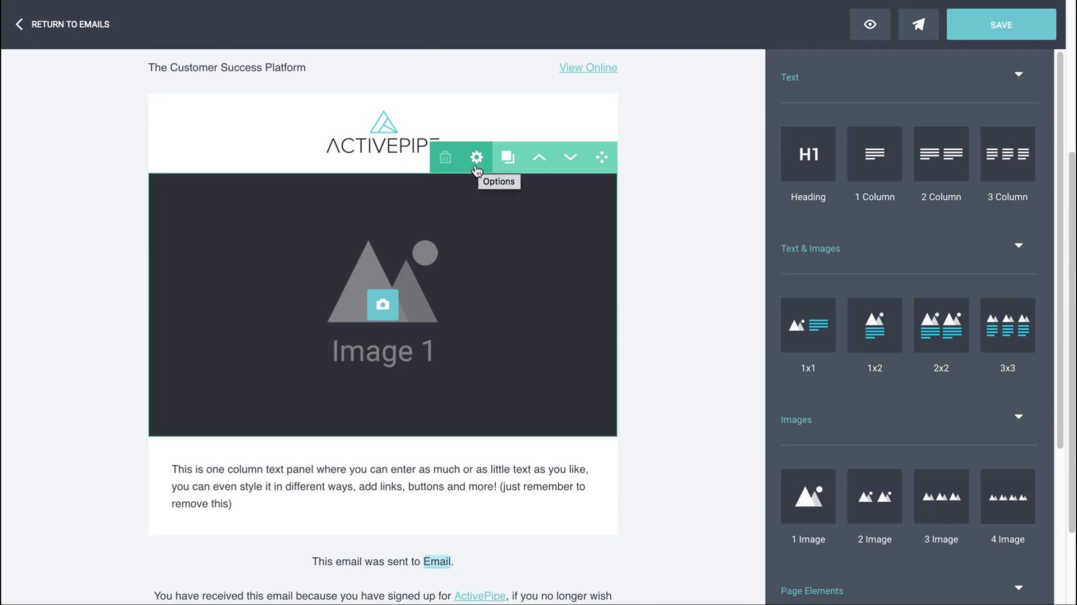
{"action": "left_click", "coordinate": [446, 165]}
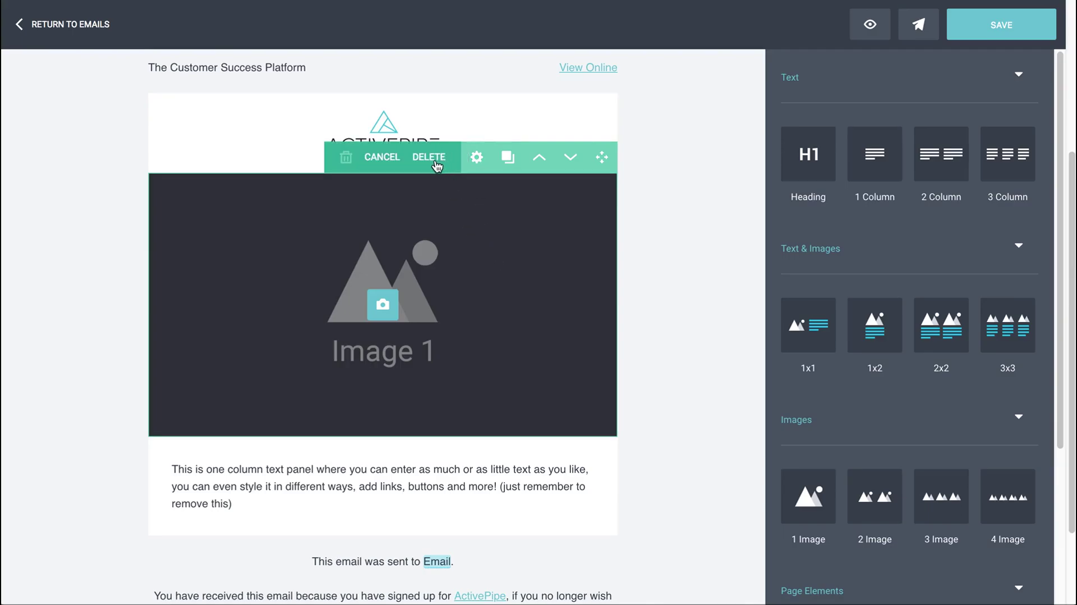
{"action": "left_click", "coordinate": [433, 163]}
{"action": "left_click", "coordinate": [386, 370]}
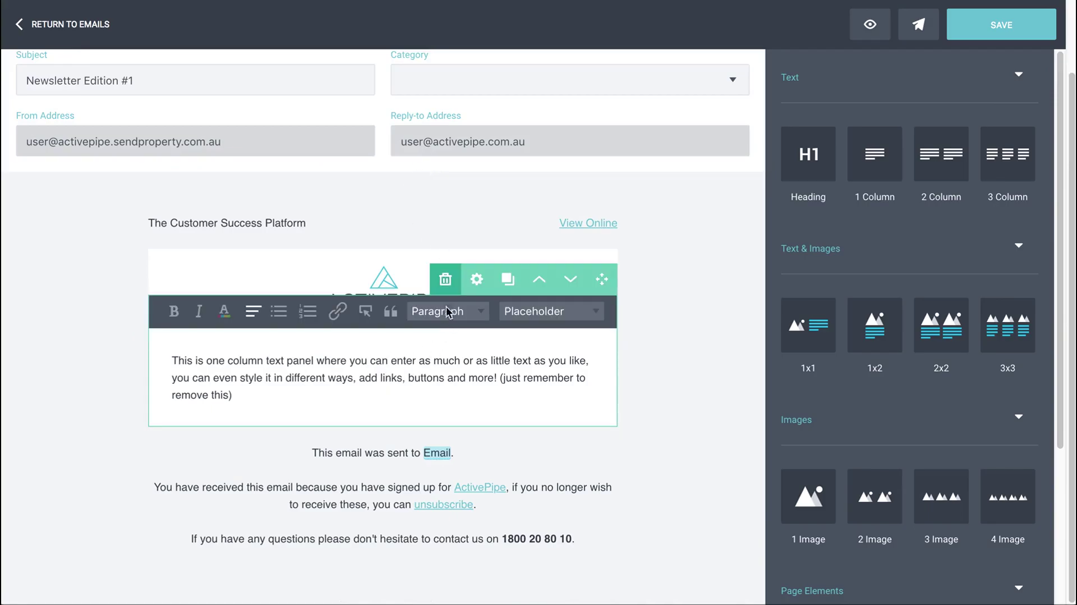
{"action": "left_click", "coordinate": [648, 331]}
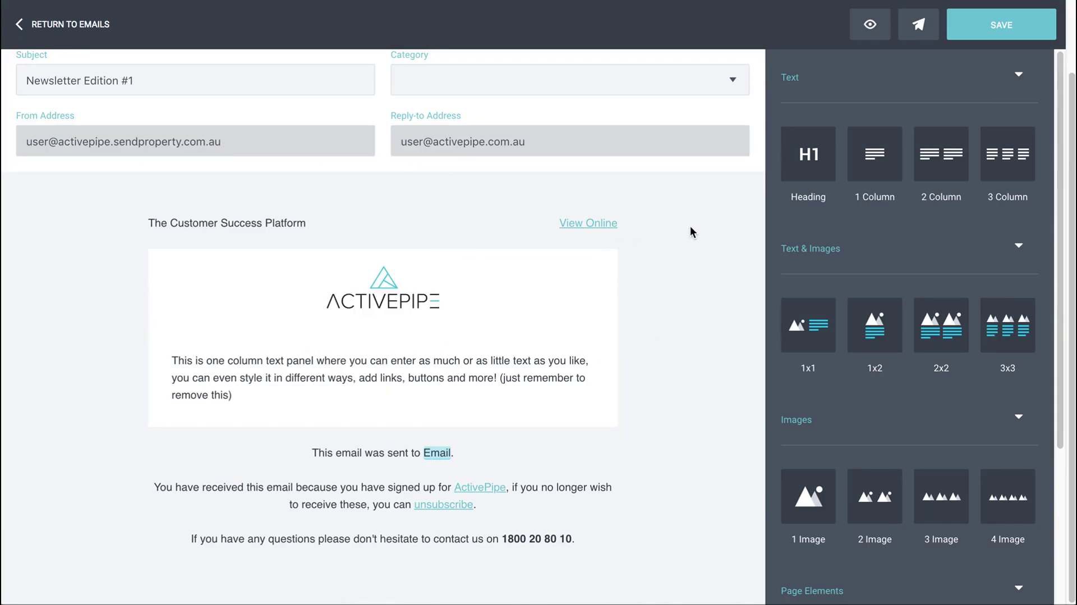
Drag a Text & Images 1x1 block into the email just below the logo
{"action": "scroll", "coordinate": [646, 281], "scroll_direction": "up", "scroll_amount": 1}
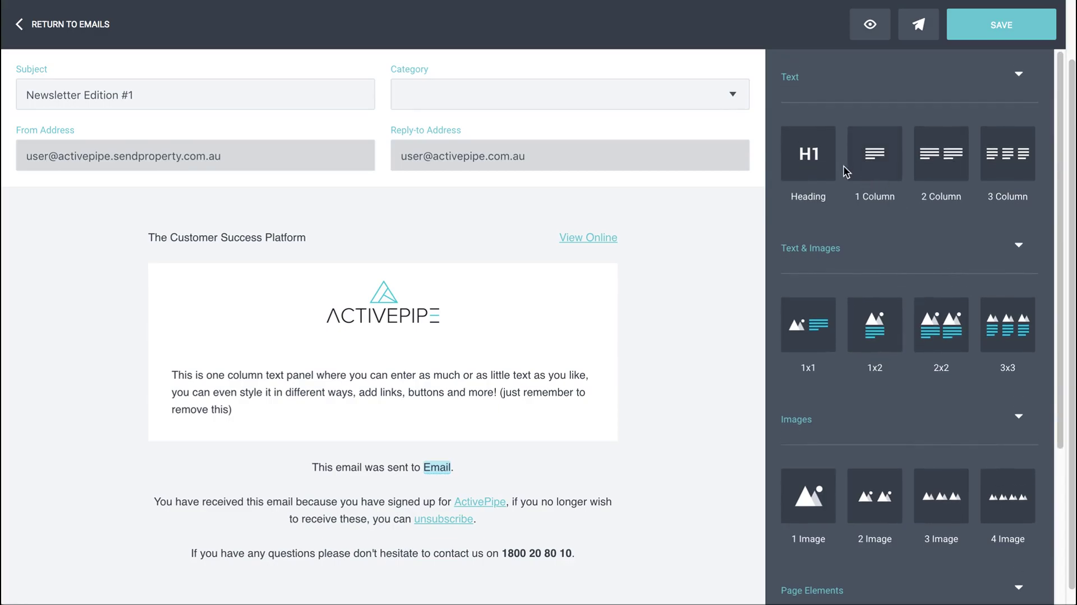
{"action": "scroll", "coordinate": [894, 212], "scroll_direction": "down", "scroll_amount": 2}
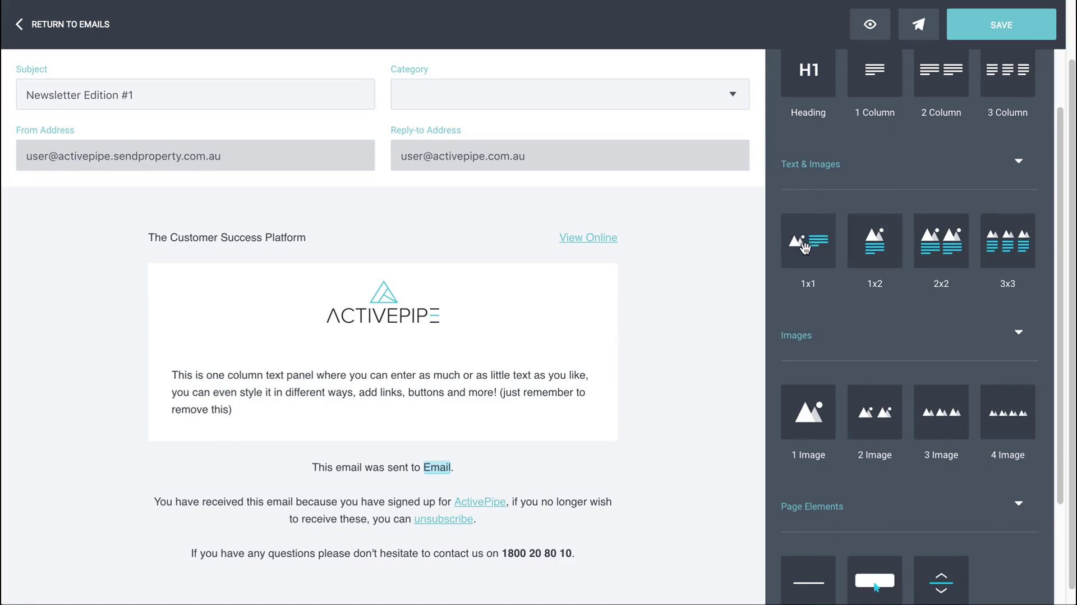
{"action": "left_click_drag", "start_coordinate": [819, 244], "coordinate": [632, 330]}
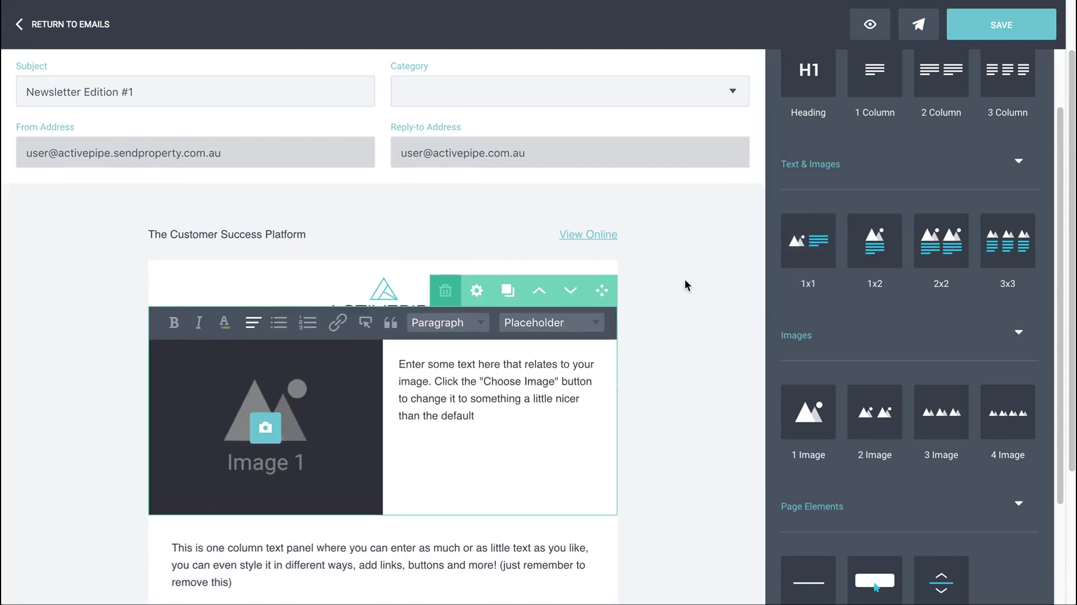
{"action": "scroll", "coordinate": [685, 278], "scroll_direction": "down", "scroll_amount": 2}
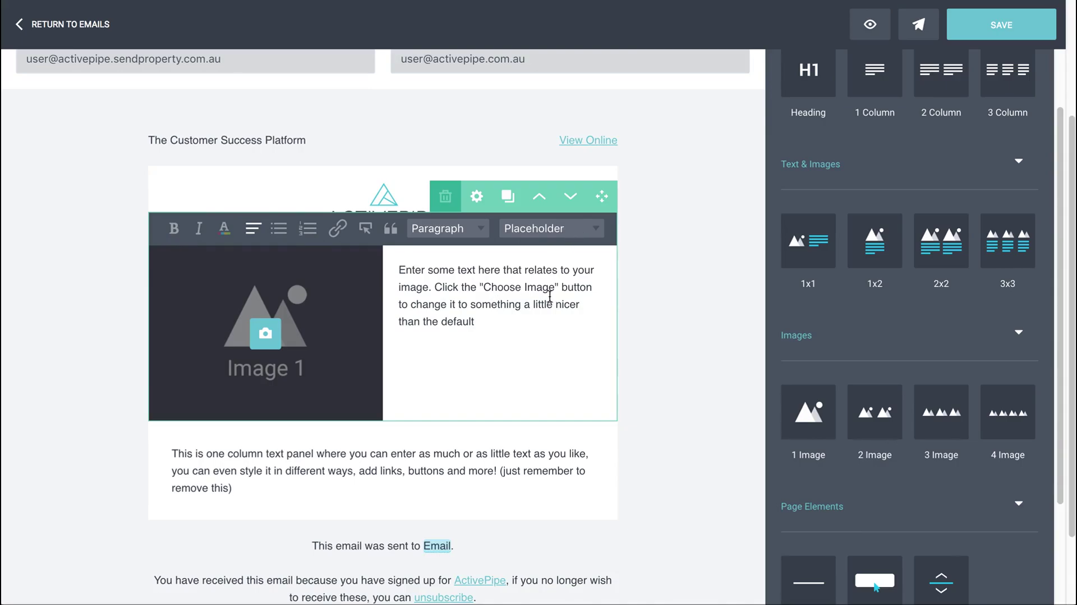
Replace the panel's sample text with 'Dear', a Contact First Name placeholder and a comma
{"action": "left_click", "coordinate": [401, 270]}
{"action": "left_click_drag", "start_coordinate": [400, 270], "coordinate": [535, 320]}
{"action": "key", "text": "BackSpace"}
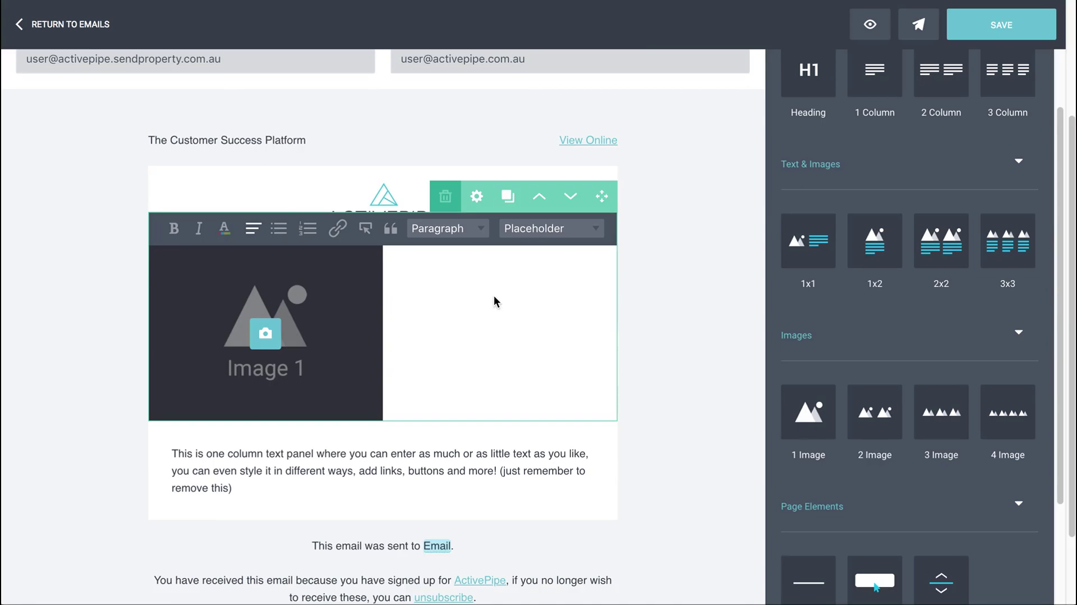
{"action": "type", "text": "Dear"}
{"action": "left_click", "coordinate": [572, 232]}
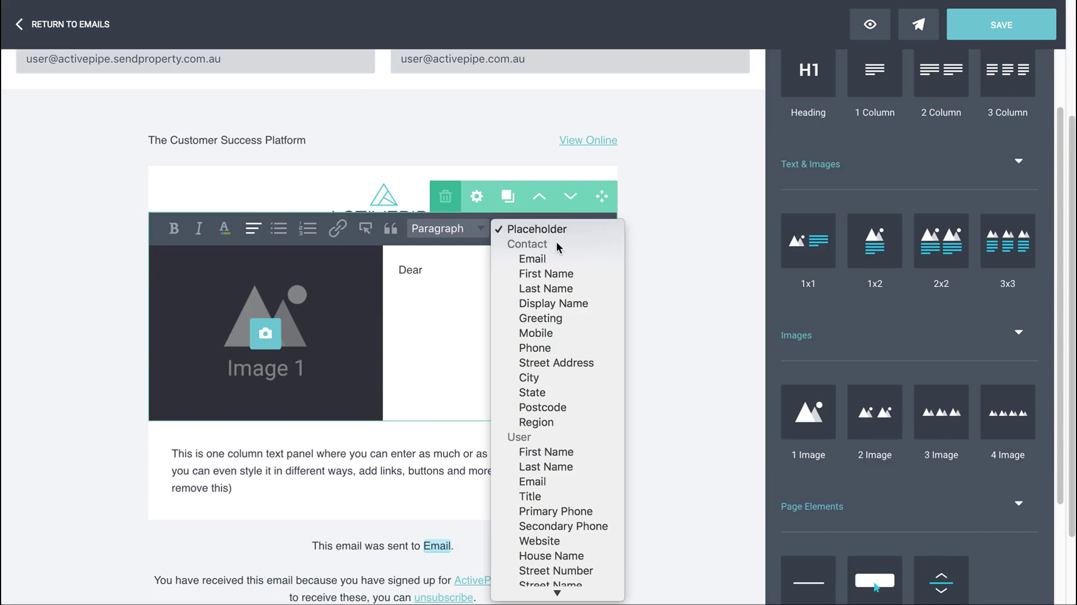
{"action": "left_click", "coordinate": [555, 274]}
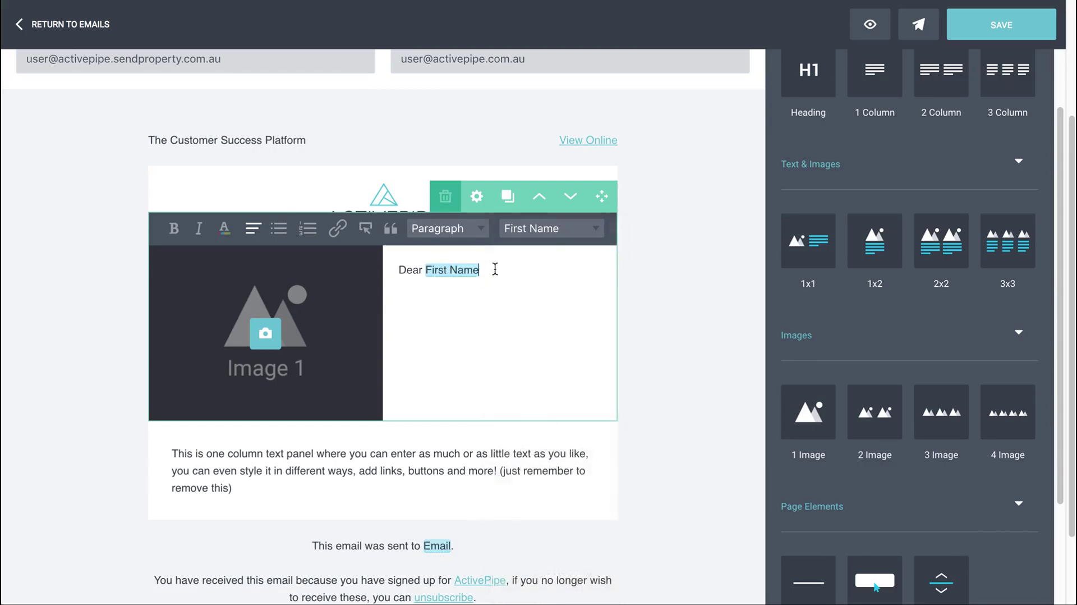
{"action": "type", "text": ","}
Choose the Sender's Photo card as the picture for the panel's Image 1 slot
{"action": "left_click", "coordinate": [267, 332]}
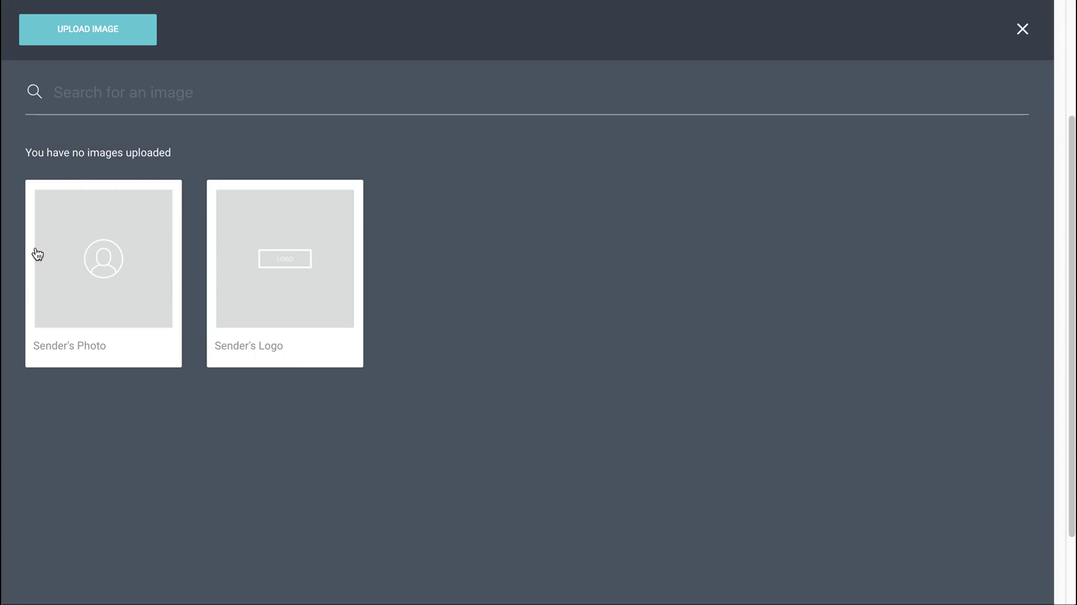
{"action": "left_click", "coordinate": [103, 282]}
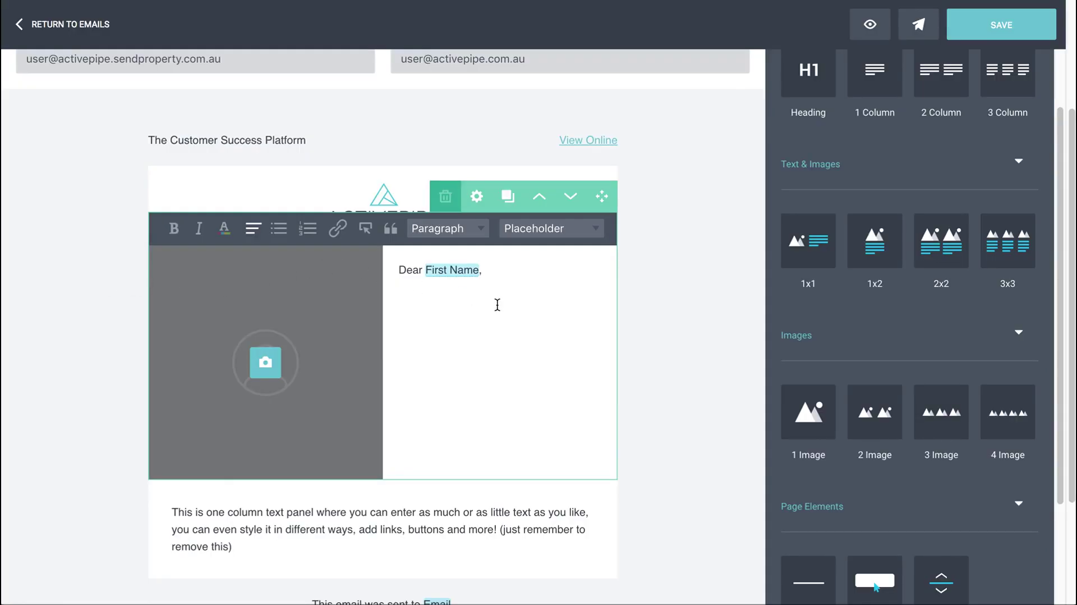
{"action": "scroll", "coordinate": [665, 298], "scroll_direction": "down", "scroll_amount": 1}
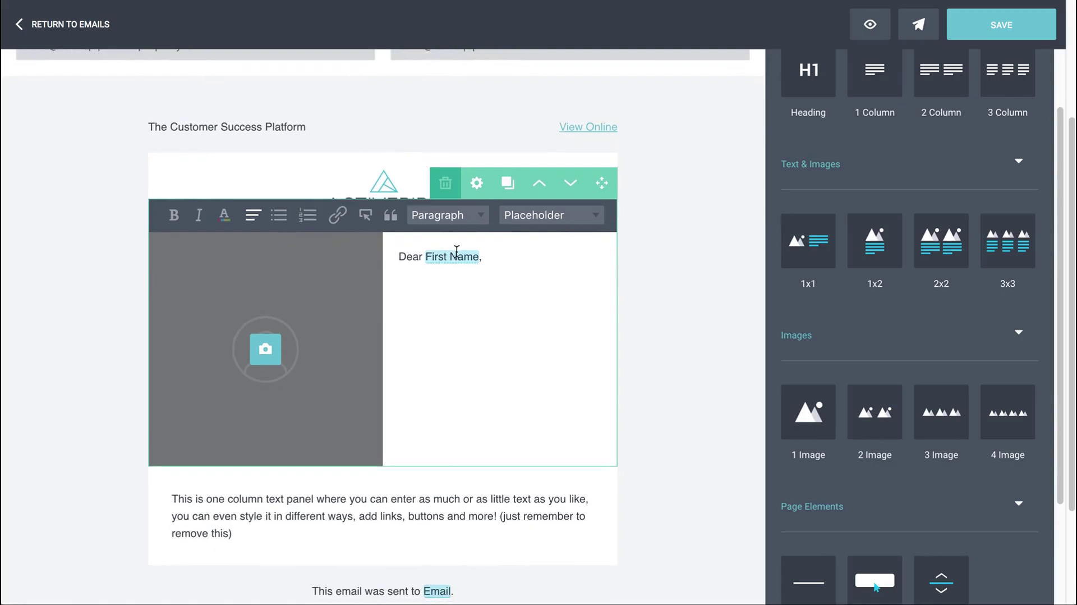
Add a 'Click Here' line under the greeting and link it to activepipe.com
{"action": "left_click", "coordinate": [510, 262]}
{"action": "key", "text": "Return"}
{"action": "key", "text": "Return"}
{"action": "type", "text": "Click Here"}
{"action": "left_click_drag", "start_coordinate": [451, 293], "coordinate": [395, 291]}
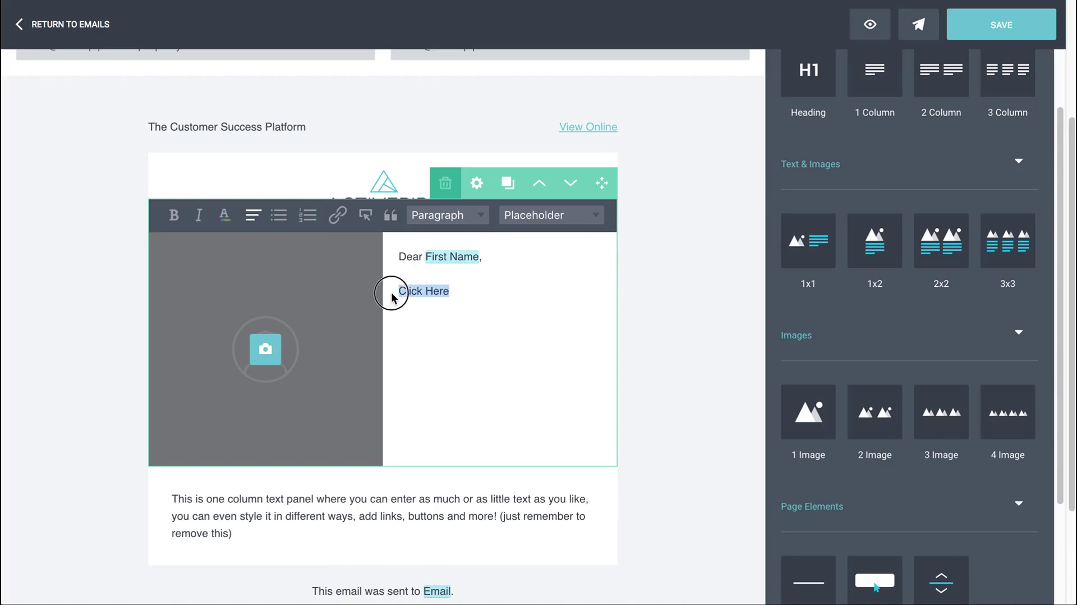
{"action": "left_click", "coordinate": [337, 215]}
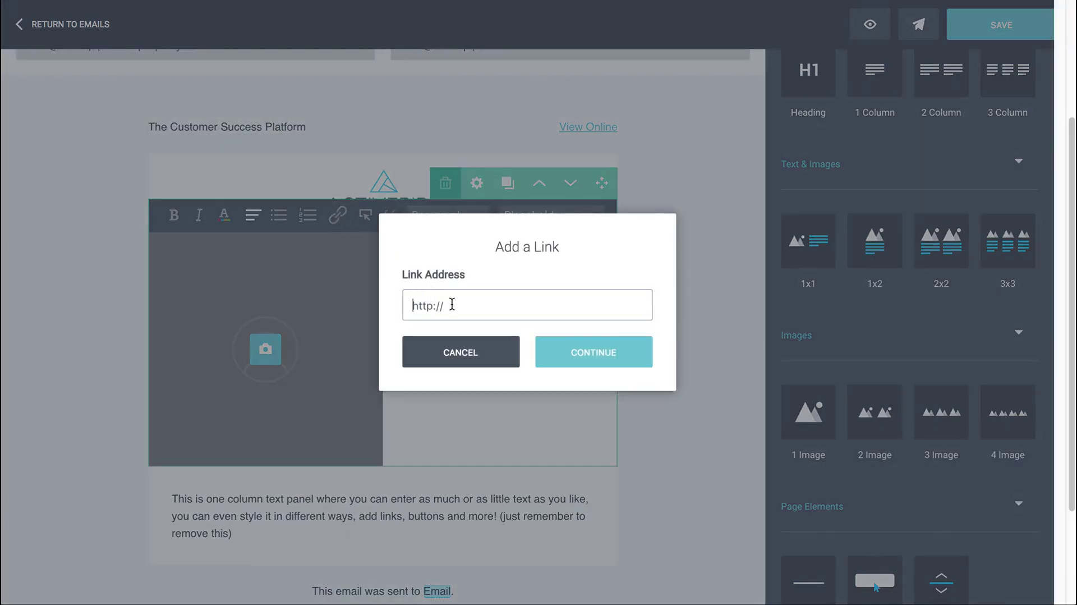
{"action": "left_click", "coordinate": [455, 306]}
{"action": "type", "text": "activepipe.com"}
{"action": "left_click", "coordinate": [566, 357]}
{"action": "left_click", "coordinate": [501, 300]}
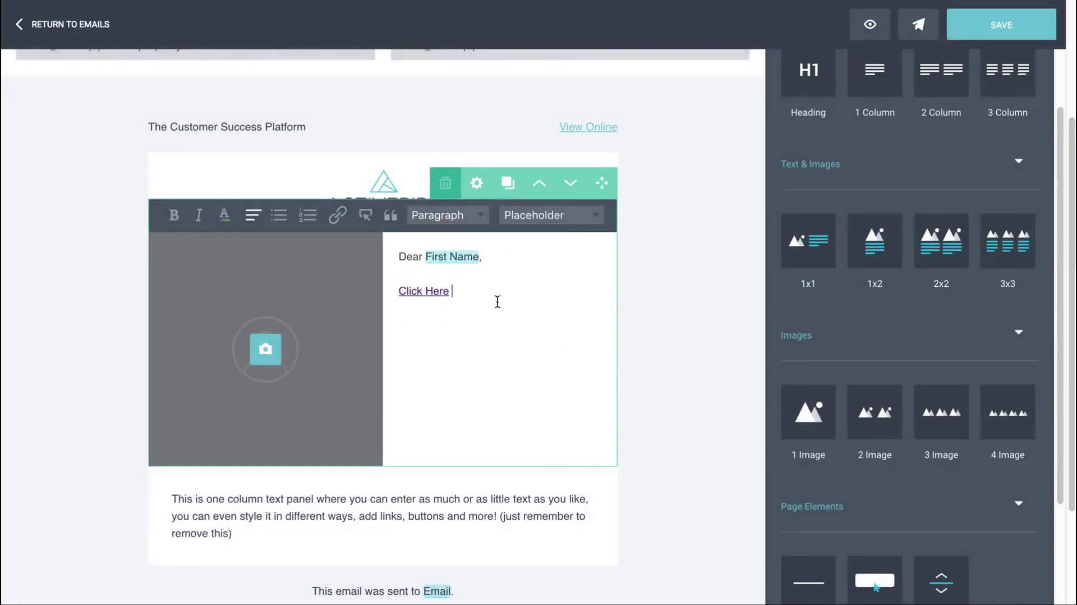
Insert a 'Click Here' button linking to activepipe.com on a new line below the link
{"action": "key", "text": "Return"}
{"action": "left_click", "coordinate": [366, 218]}
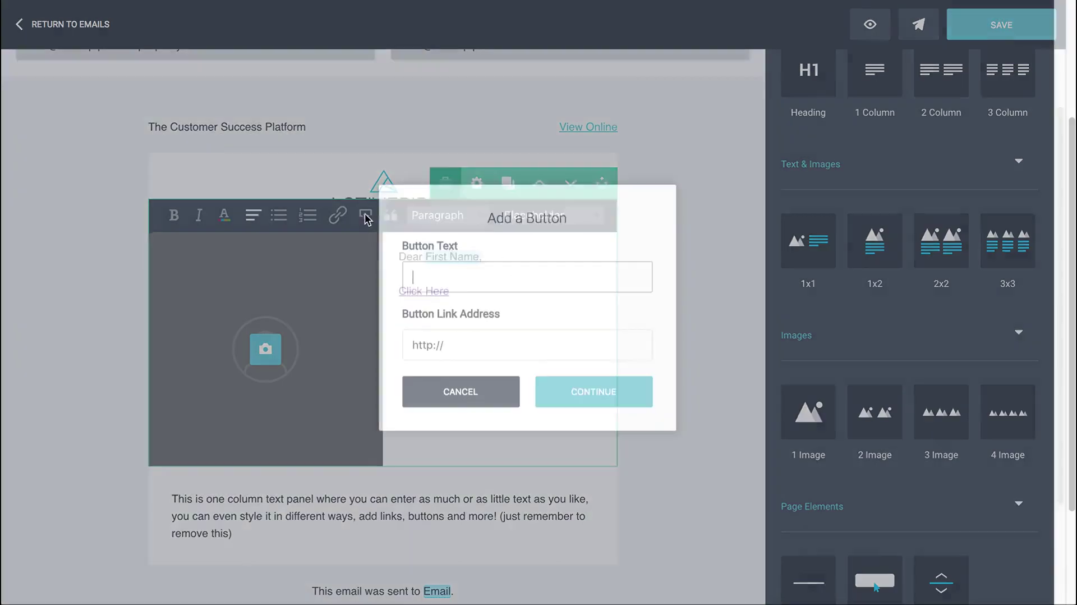
{"action": "type", "text": "Click Here"}
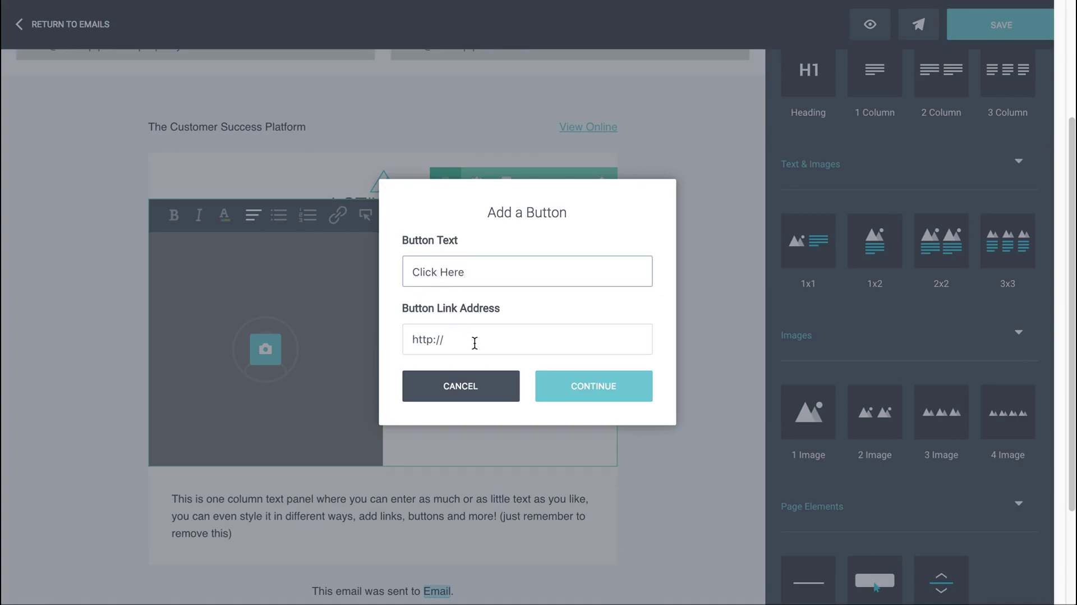
{"action": "left_click", "coordinate": [475, 343]}
{"action": "type", "text": "a"}
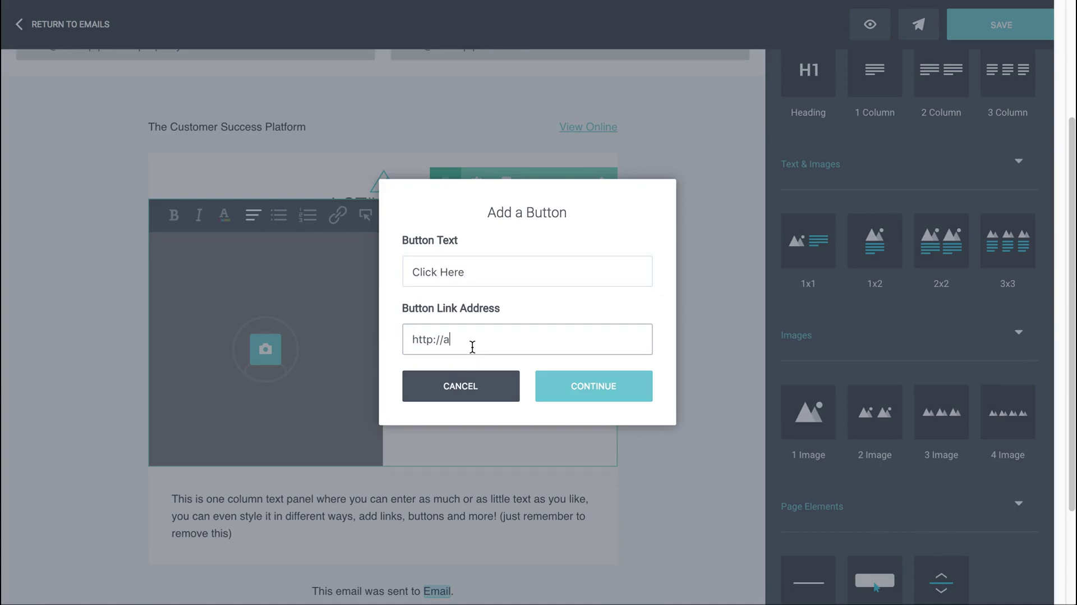
{"action": "type", "text": "ctivepipe.com"}
{"action": "left_click", "coordinate": [578, 394]}
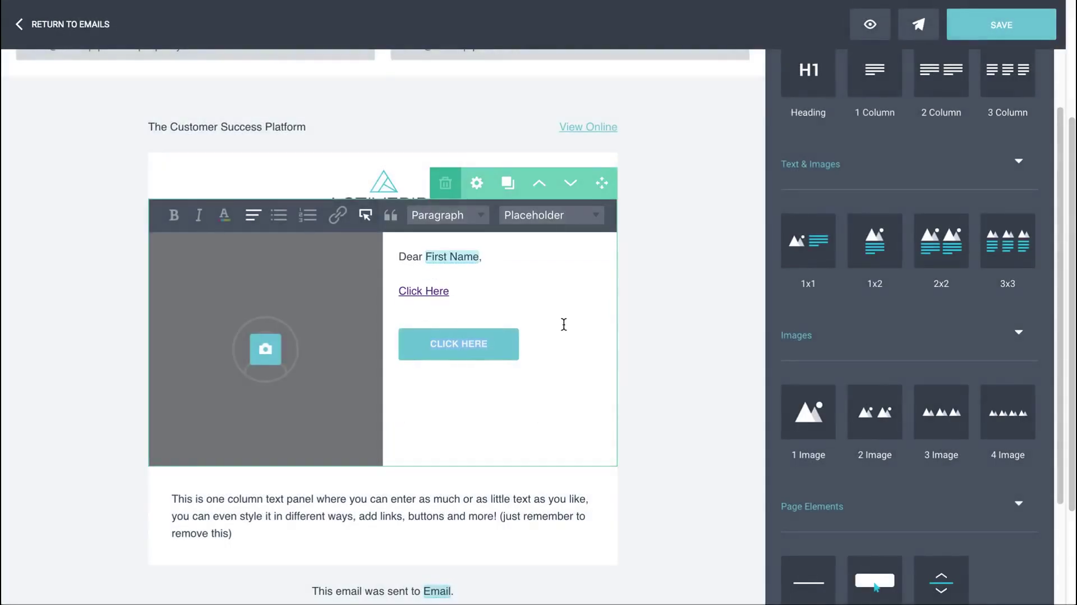
{"action": "left_click", "coordinate": [549, 406]}
Try Heading One, Two and Three on the Click Here link, then set it back to Paragraph
{"action": "left_click", "coordinate": [459, 292]}
{"action": "left_click_drag", "start_coordinate": [459, 292], "coordinate": [399, 292]}
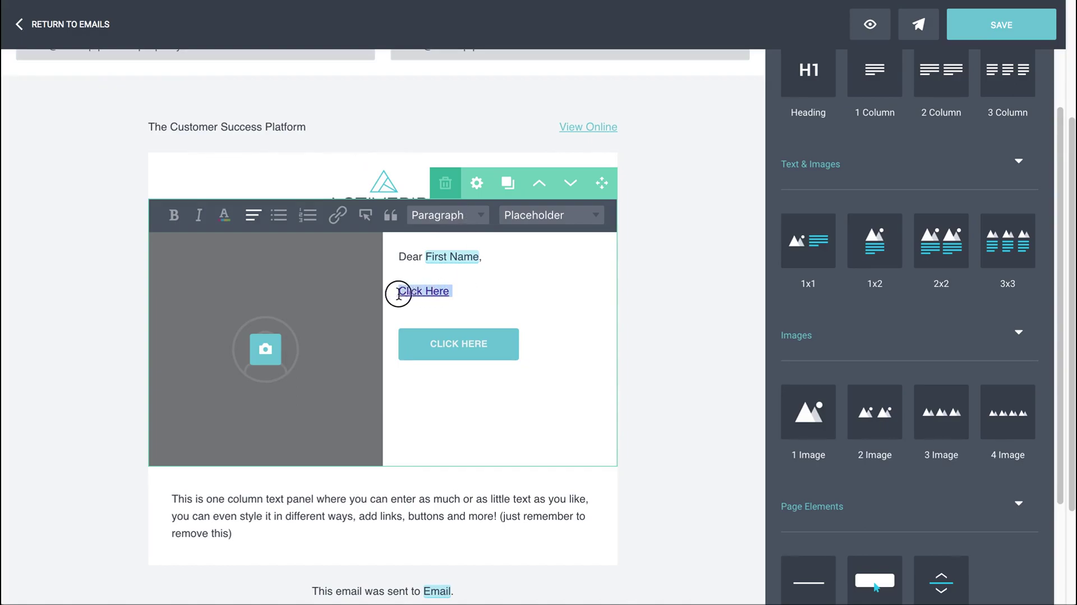
{"action": "left_click", "coordinate": [457, 218]}
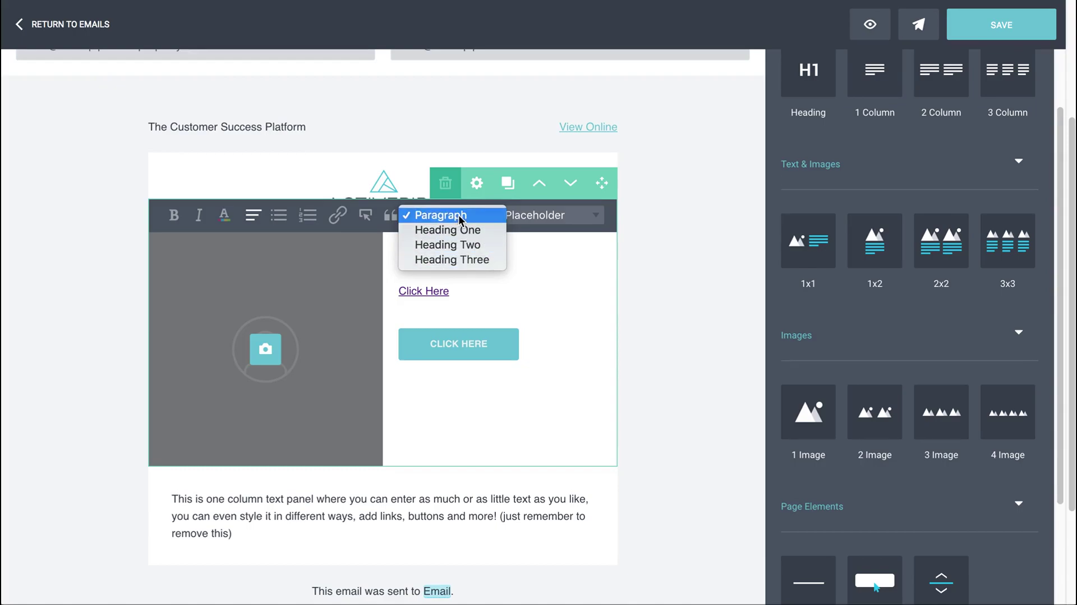
{"action": "left_click", "coordinate": [460, 229]}
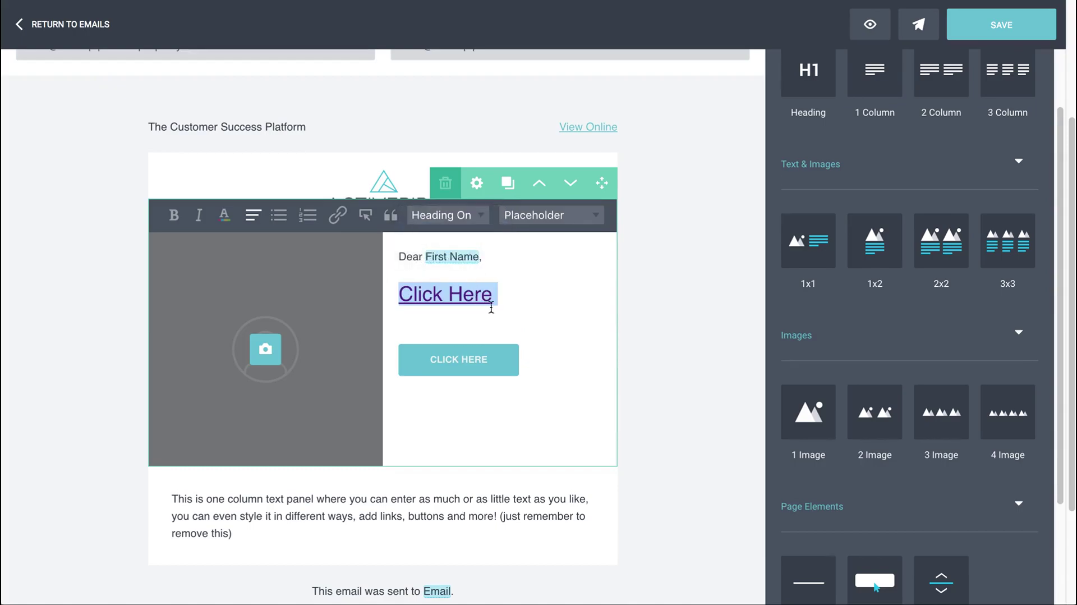
{"action": "left_click", "coordinate": [459, 219]}
{"action": "left_click", "coordinate": [461, 230]}
{"action": "left_click", "coordinate": [448, 216]}
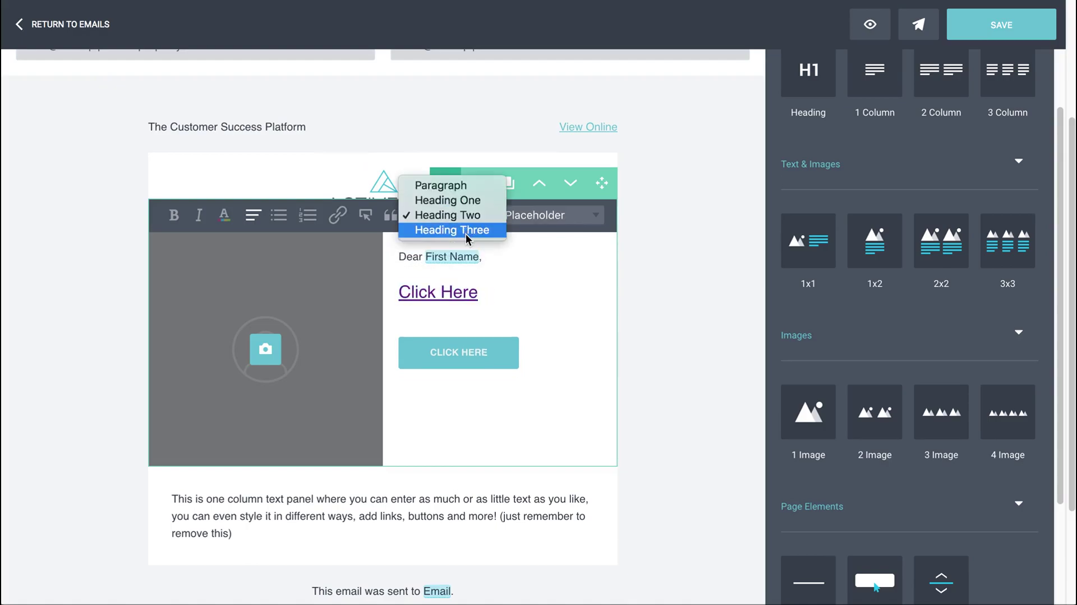
{"action": "left_click", "coordinate": [478, 231]}
{"action": "left_click", "coordinate": [469, 218]}
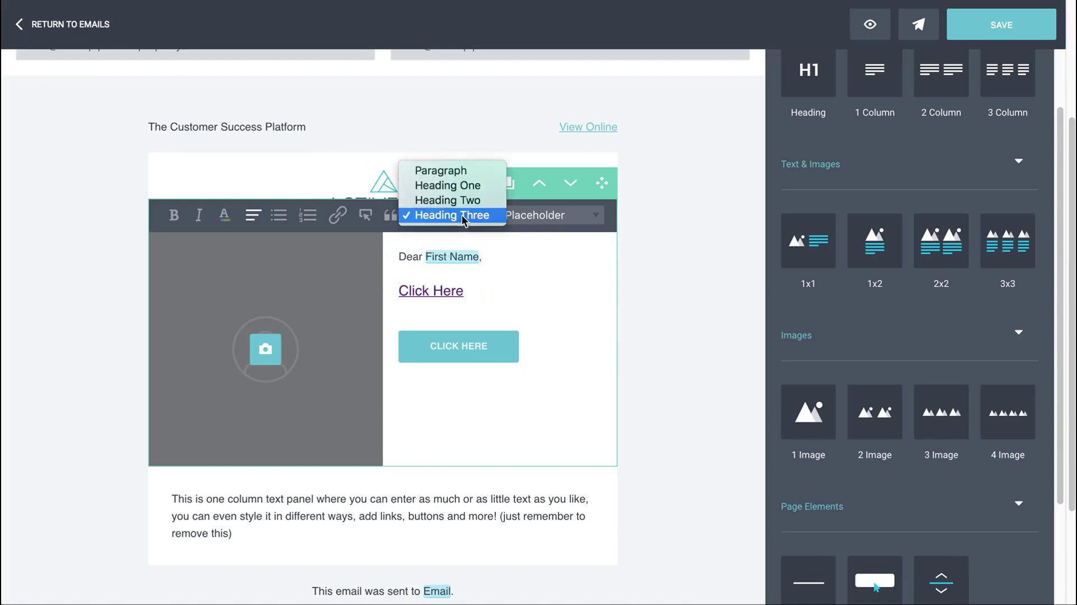
{"action": "left_click", "coordinate": [443, 170]}
{"action": "left_click", "coordinate": [496, 289]}
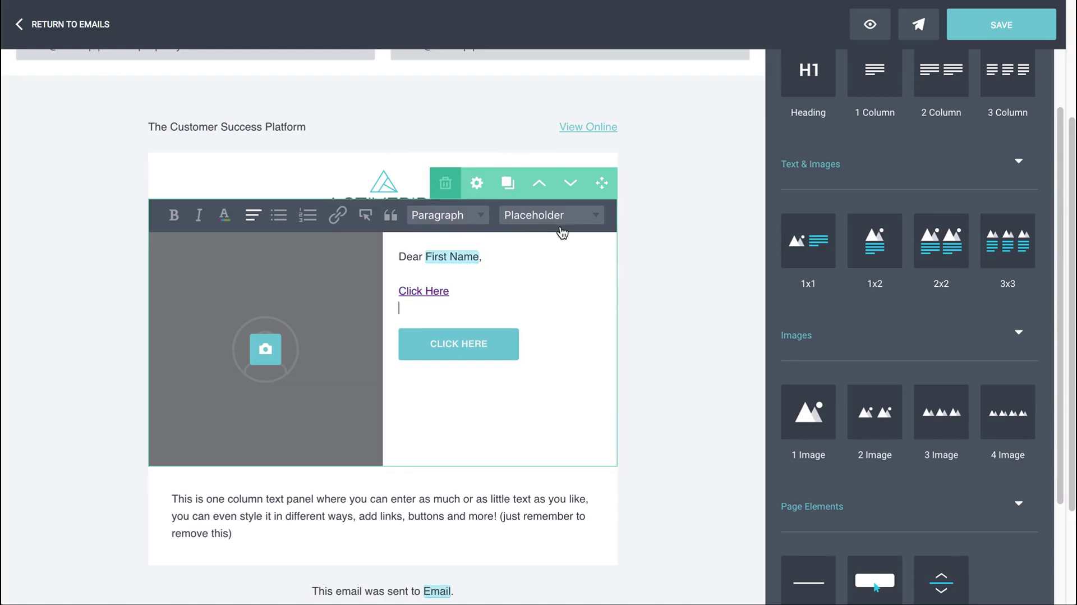
Set the panel arrangement to Image on Right, Text on Left with a 40% - 60% column split
{"action": "left_click", "coordinate": [478, 185]}
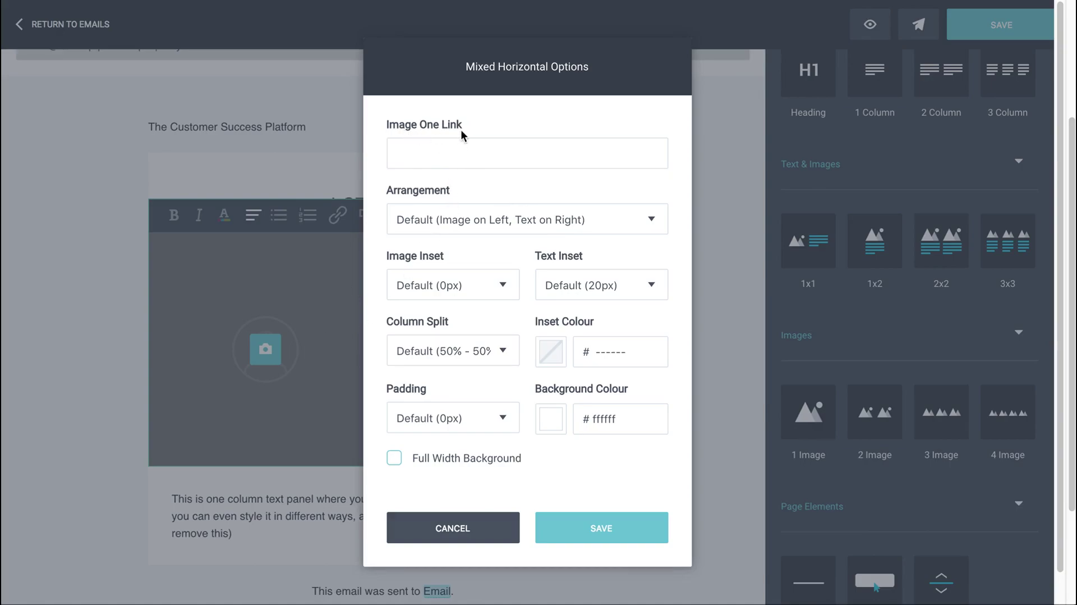
{"action": "left_click", "coordinate": [437, 152]}
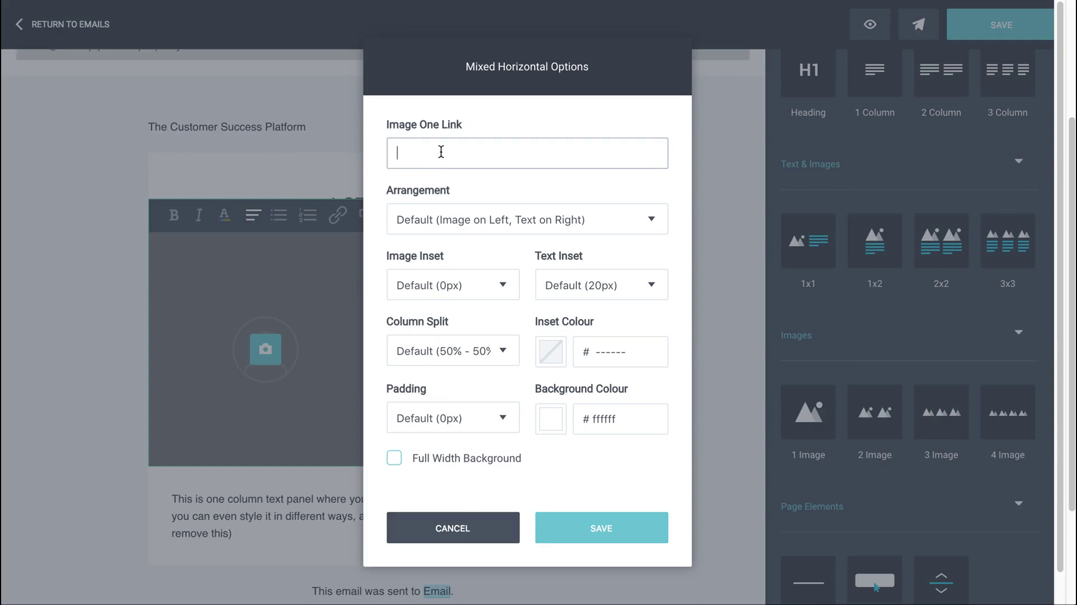
{"action": "left_click", "coordinate": [459, 219]}
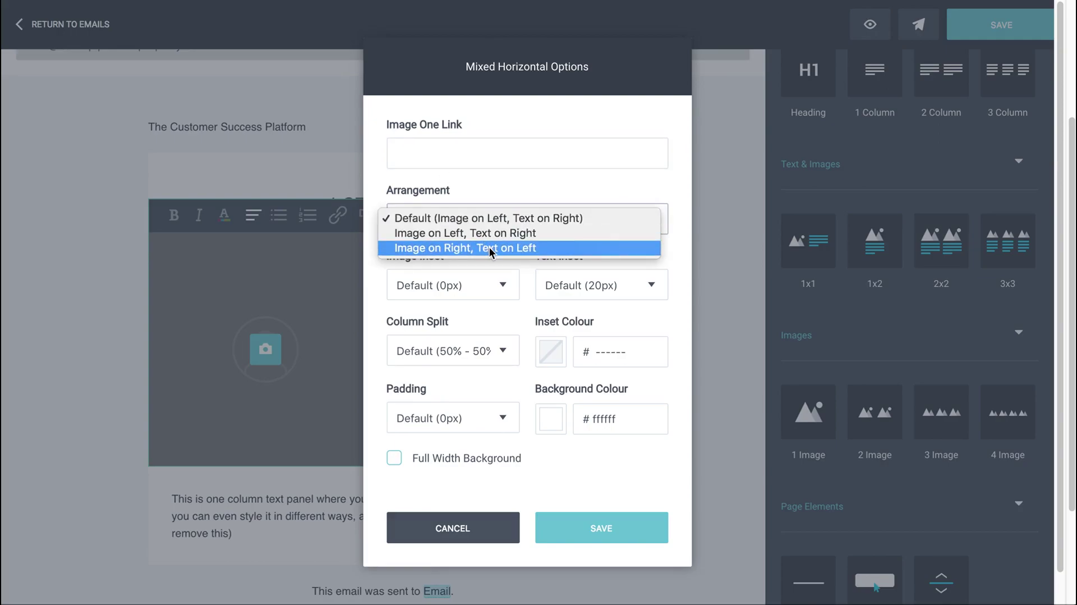
{"action": "left_click", "coordinate": [495, 248]}
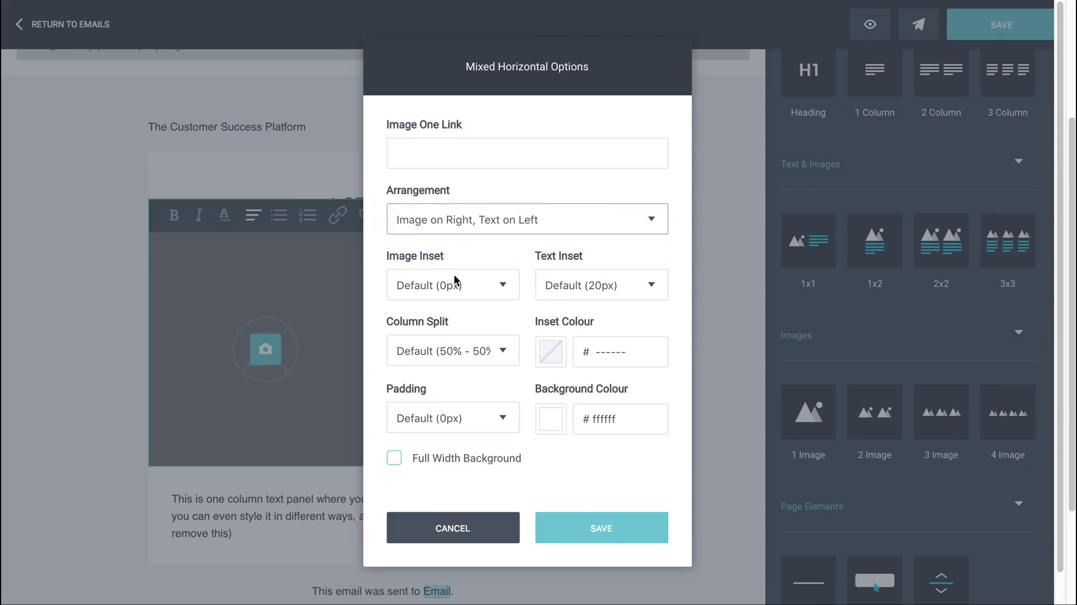
{"action": "left_click", "coordinate": [446, 349]}
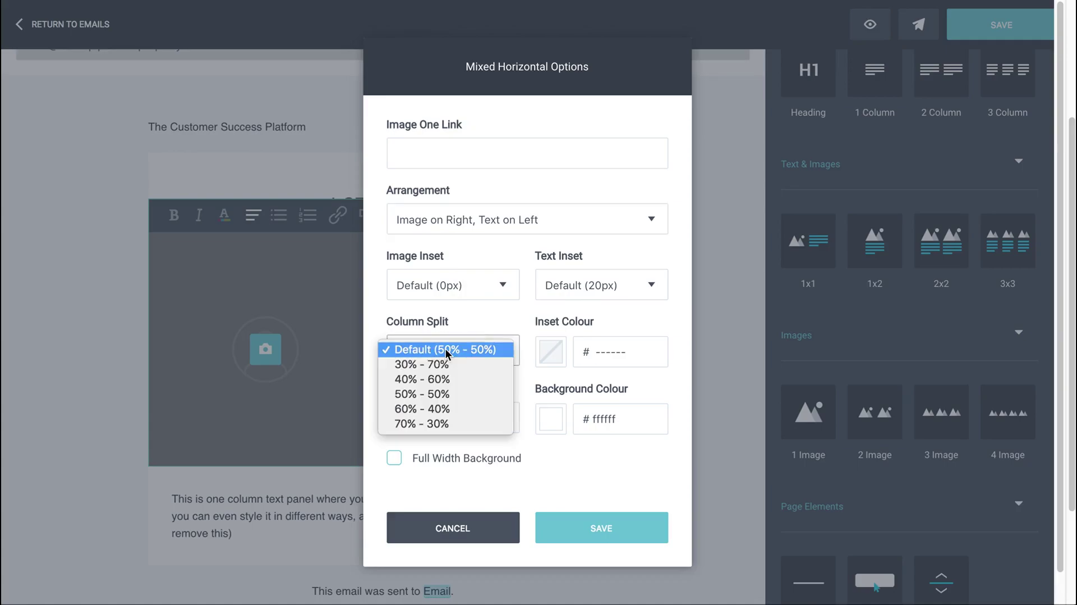
{"action": "left_click", "coordinate": [452, 380]}
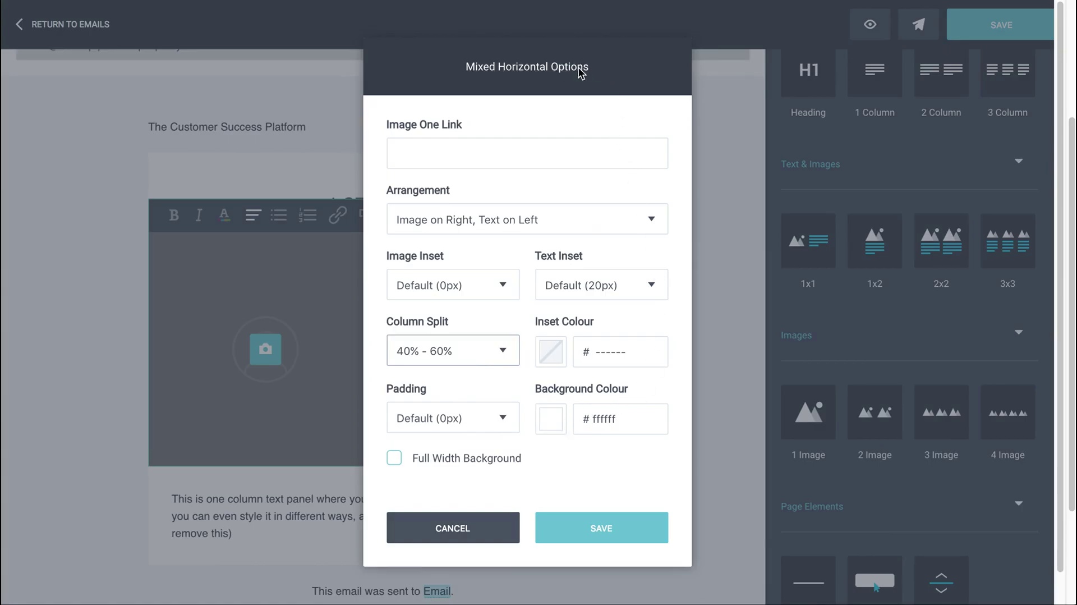
{"action": "left_click", "coordinate": [588, 517]}
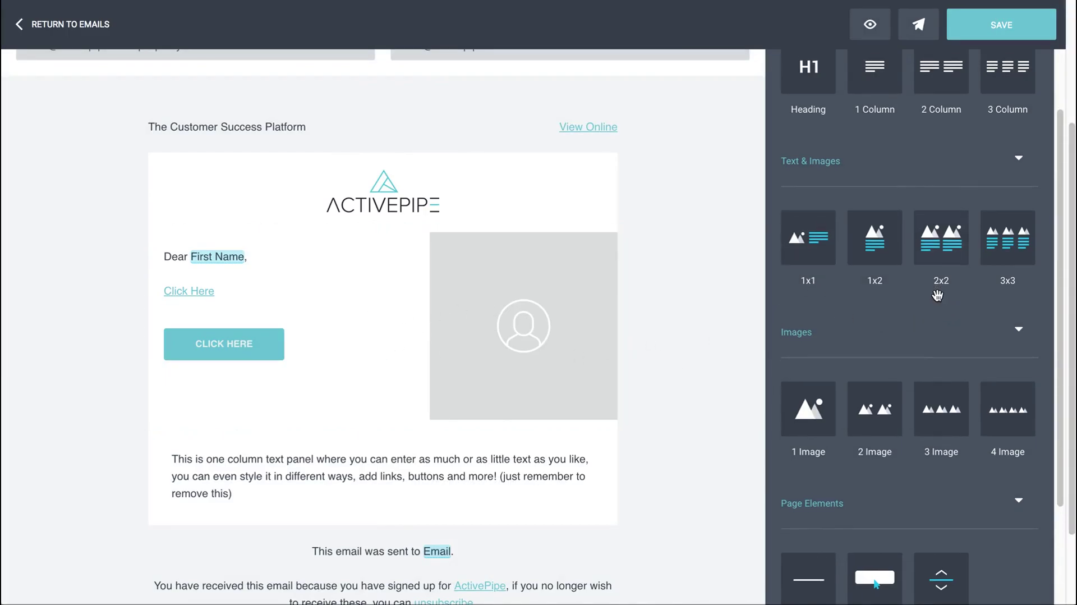
Drag a divider Line beneath the greeting and photo panel
{"action": "scroll", "coordinate": [939, 300], "scroll_direction": "up", "scroll_amount": 2}
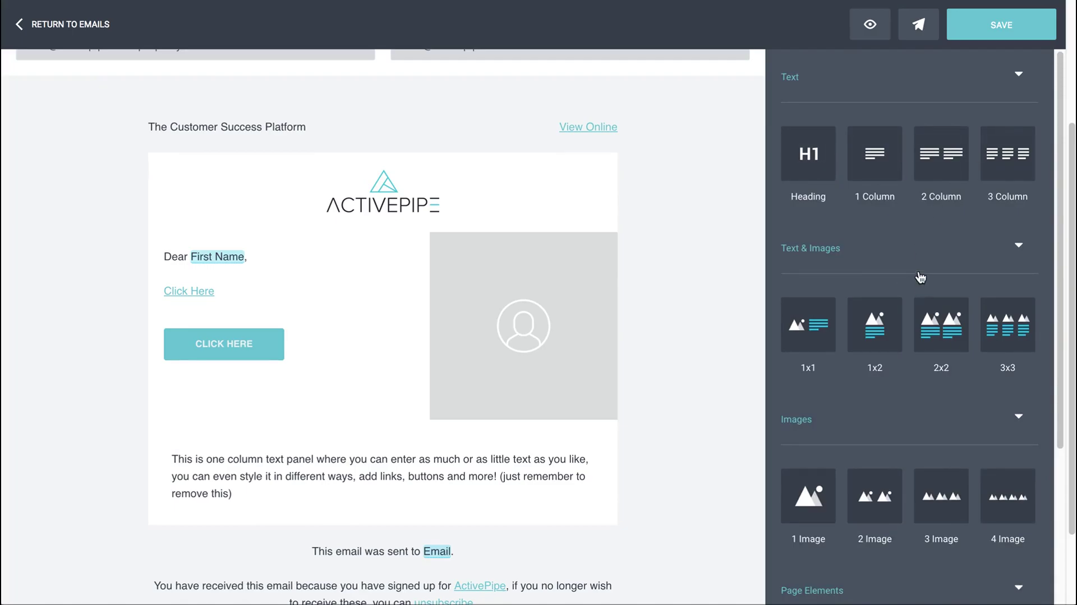
{"action": "scroll", "coordinate": [921, 283], "scroll_direction": "down", "scroll_amount": 1}
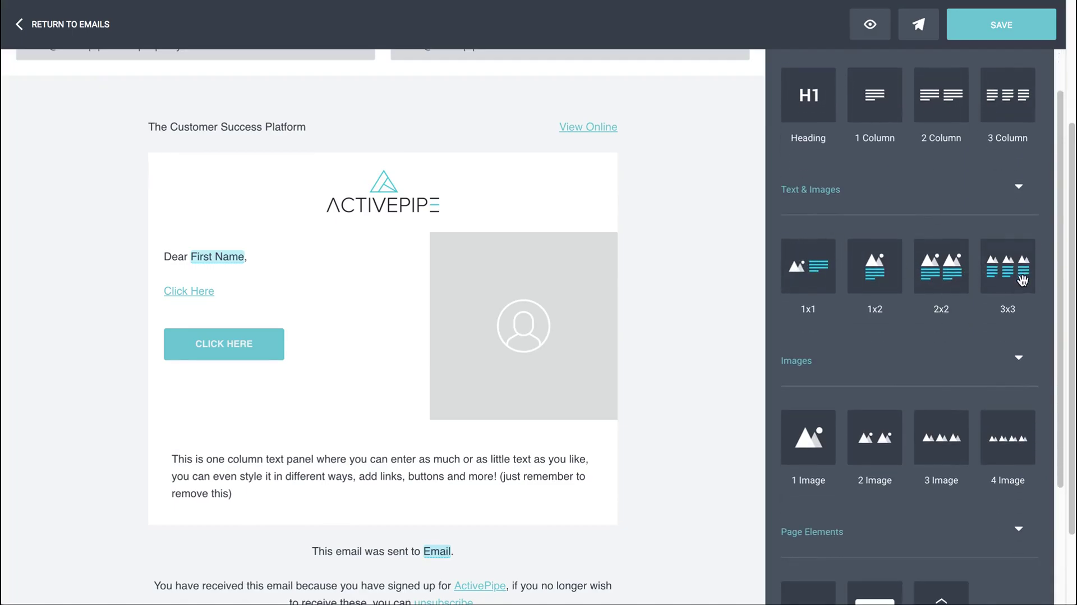
{"action": "scroll", "coordinate": [885, 351], "scroll_direction": "down", "scroll_amount": 2}
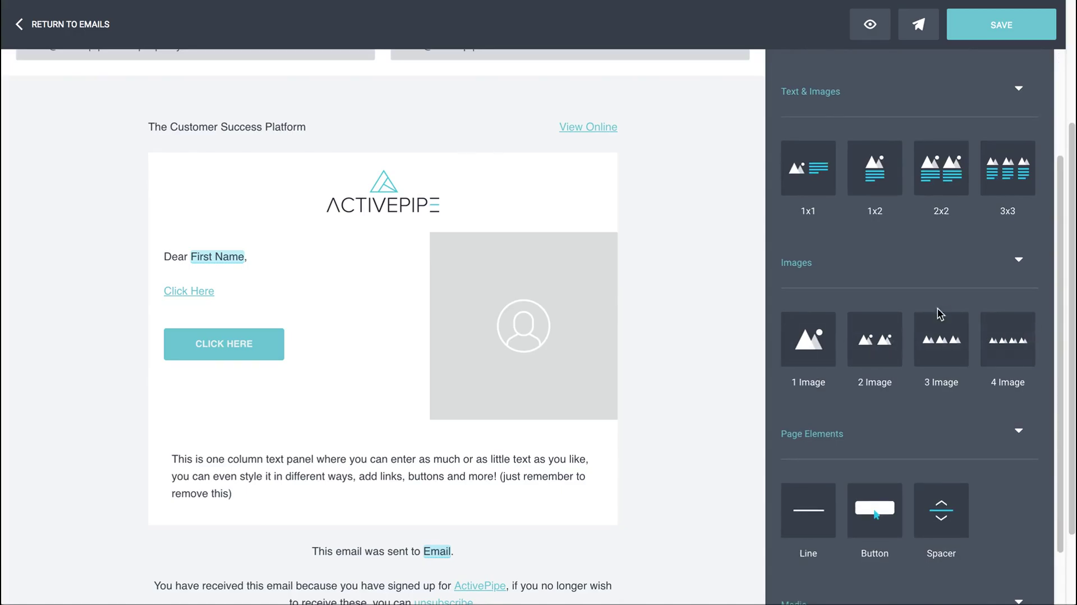
{"action": "scroll", "coordinate": [876, 325], "scroll_direction": "down", "scroll_amount": 3}
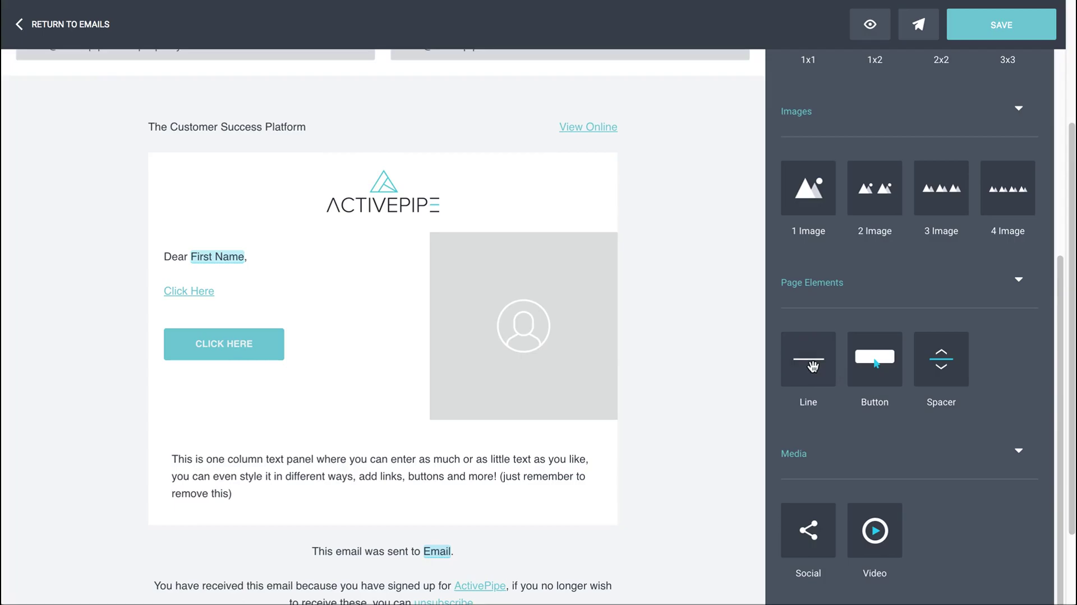
{"action": "left_click_drag", "start_coordinate": [813, 365], "coordinate": [645, 432]}
Add a Spacer below the divider and give it a white background
{"action": "scroll", "coordinate": [634, 331], "scroll_direction": "down", "scroll_amount": 2}
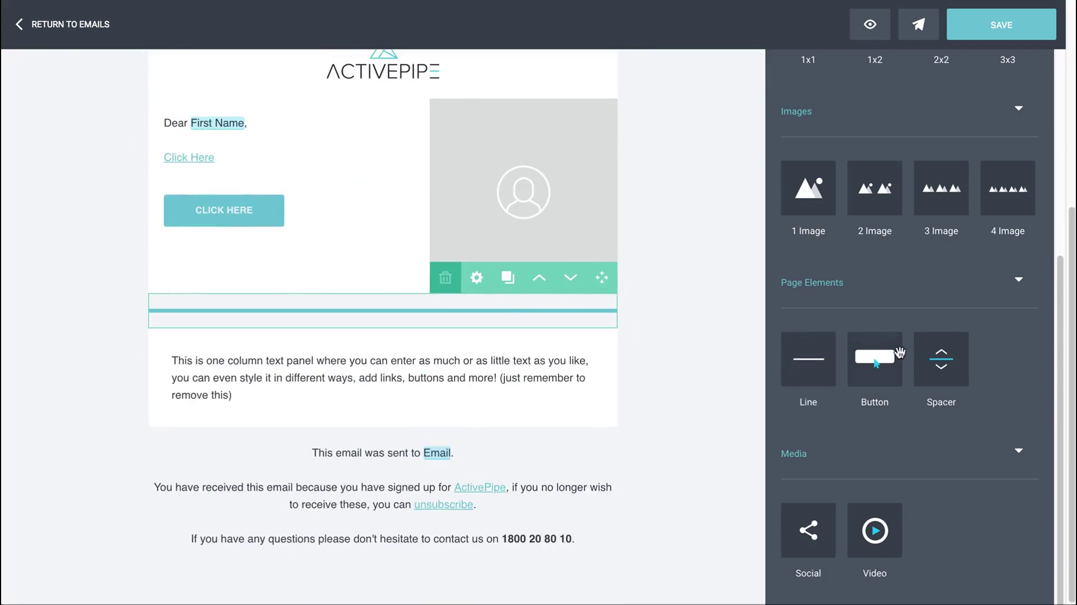
{"action": "left_click_drag", "start_coordinate": [948, 357], "coordinate": [632, 340]}
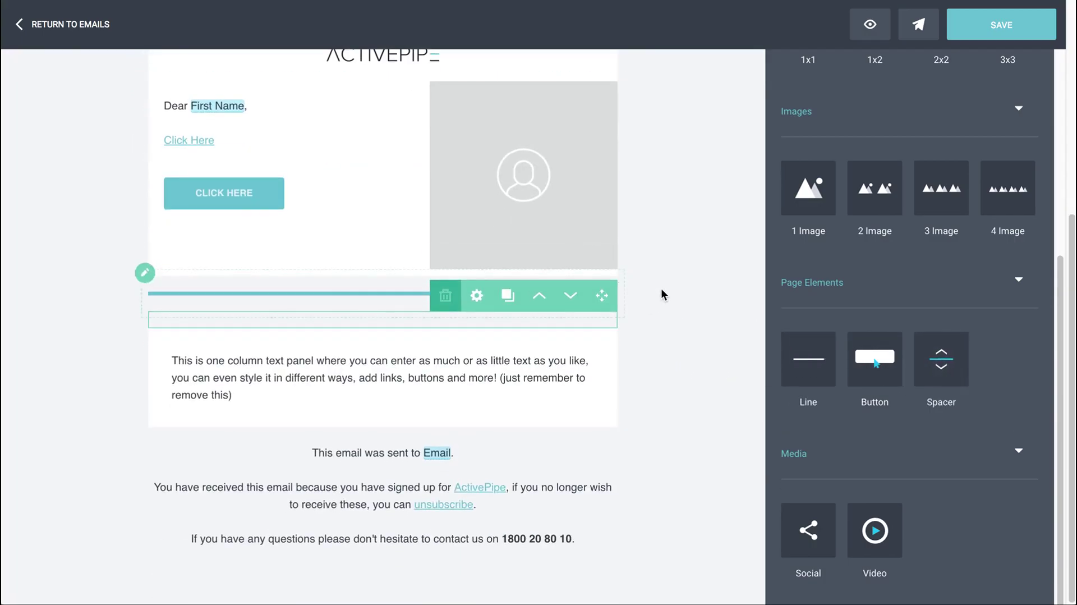
{"action": "left_click", "coordinate": [475, 297]}
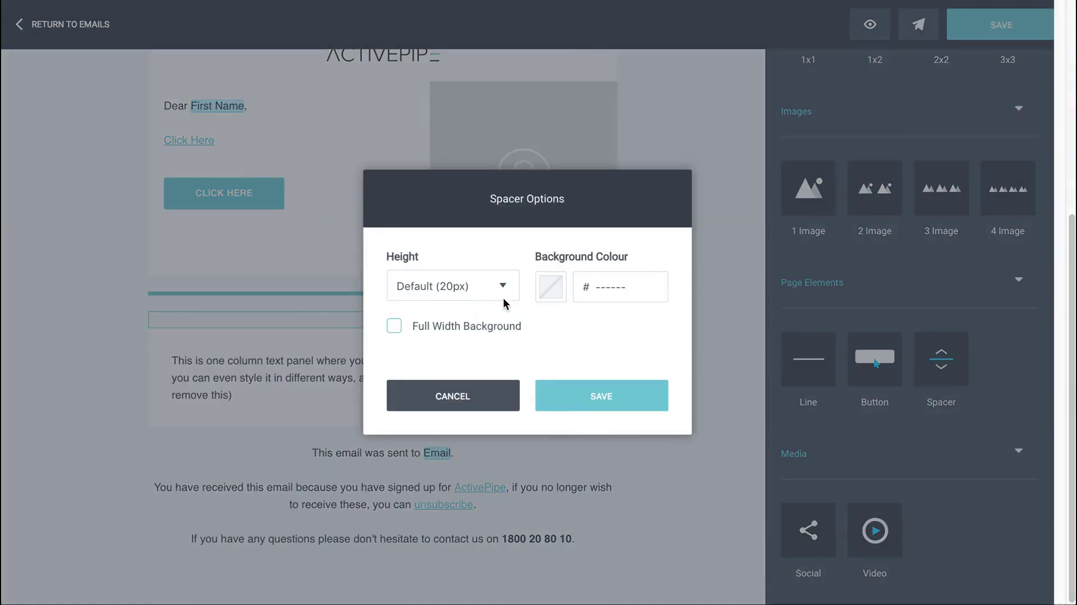
{"action": "left_click", "coordinate": [550, 287]}
{"action": "left_click", "coordinate": [569, 234]}
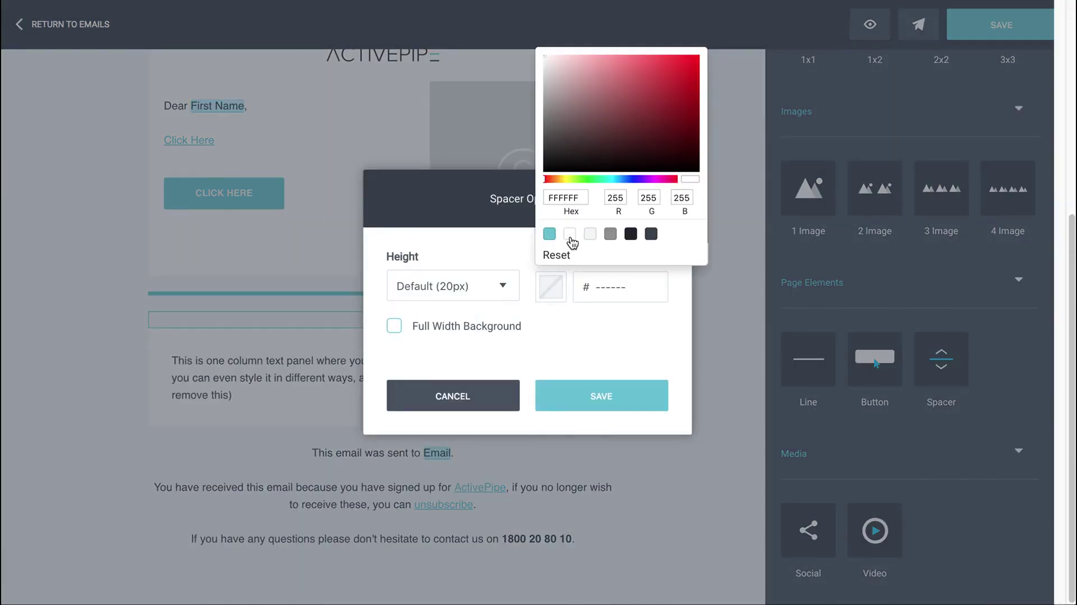
{"action": "left_click", "coordinate": [602, 396]}
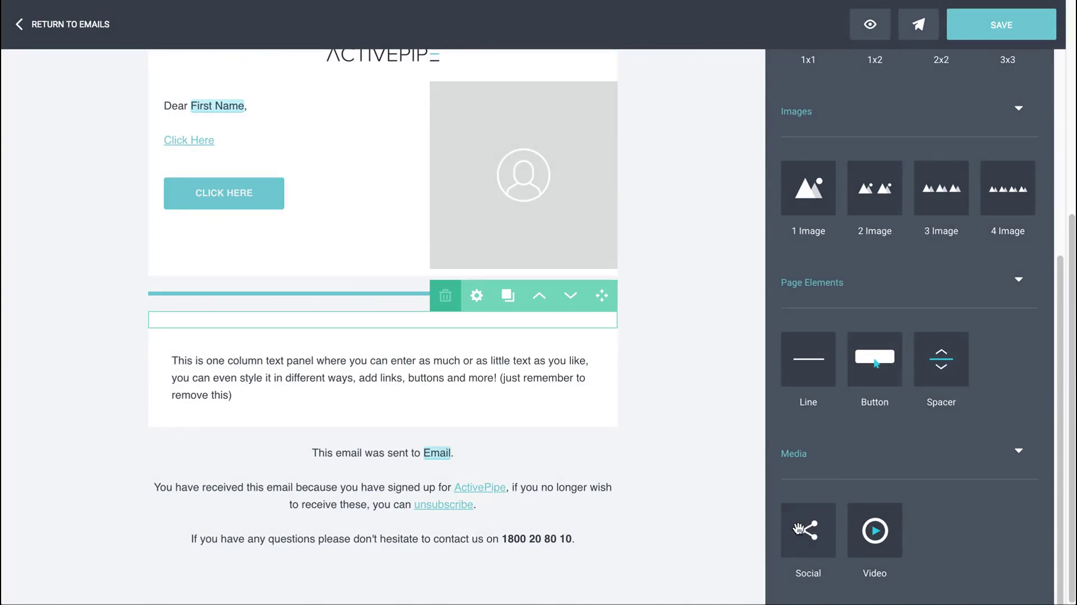
Drop a Facebook, Twitter and YouTube Social bar below the spacer, leaving its network settings unchanged
{"action": "left_click_drag", "start_coordinate": [812, 530], "coordinate": [623, 336]}
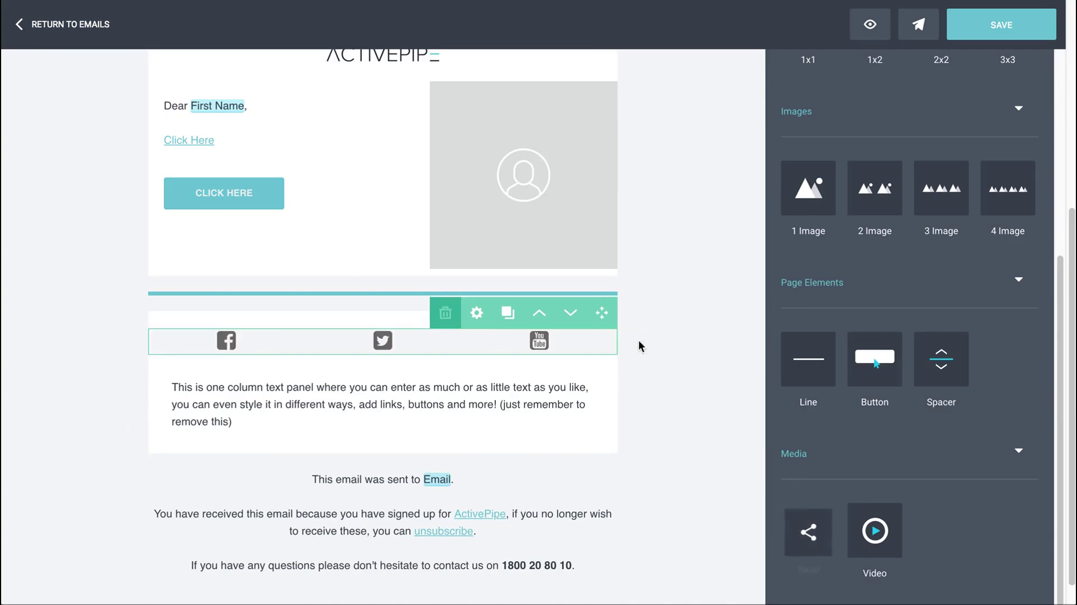
{"action": "left_click", "coordinate": [478, 313]}
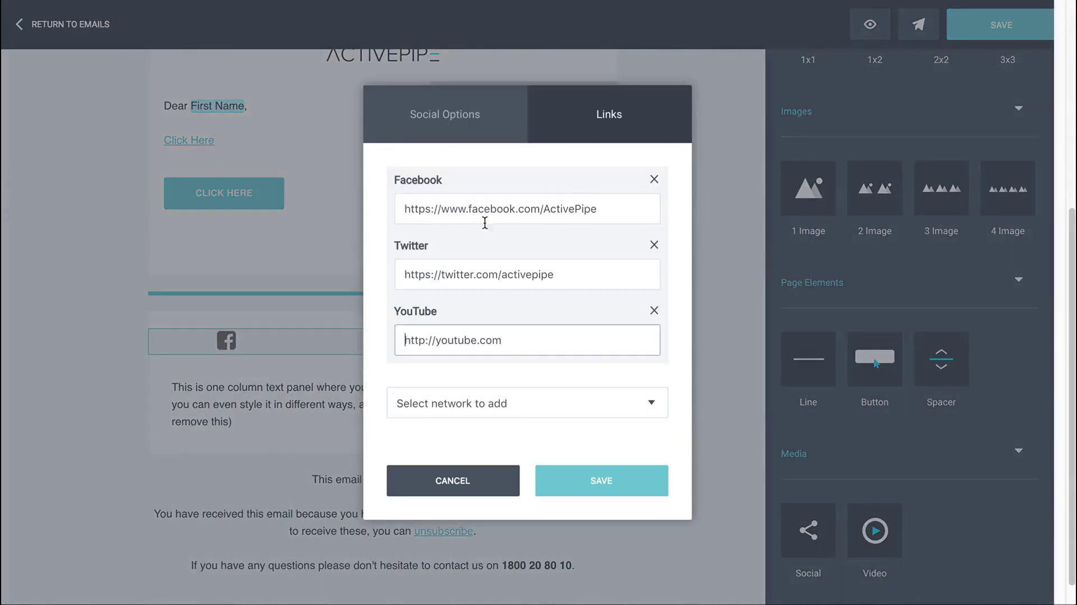
{"action": "left_click", "coordinate": [484, 406]}
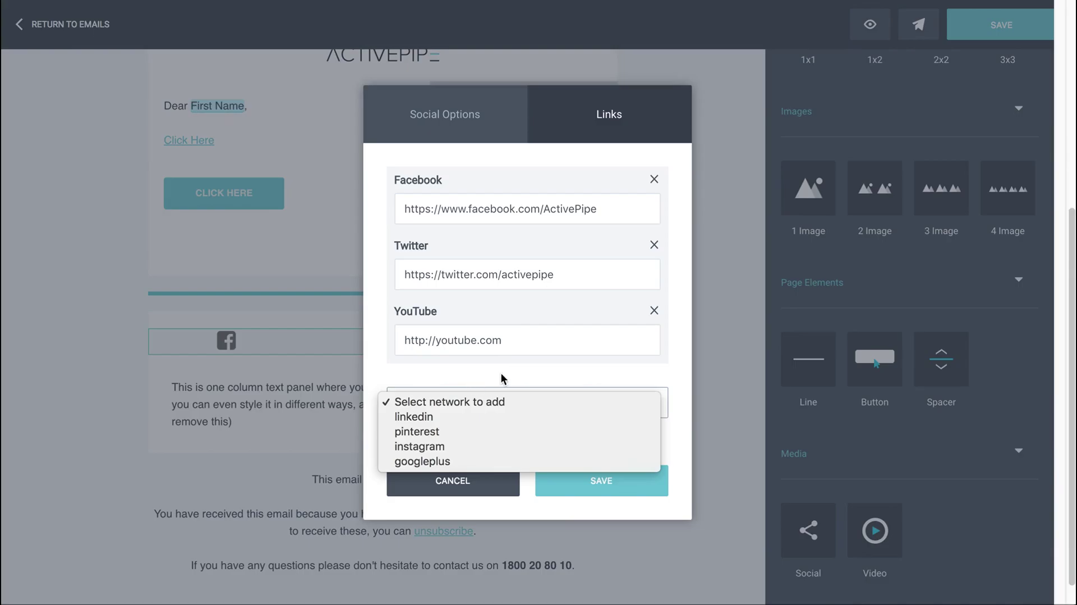
{"action": "left_click", "coordinate": [477, 373]}
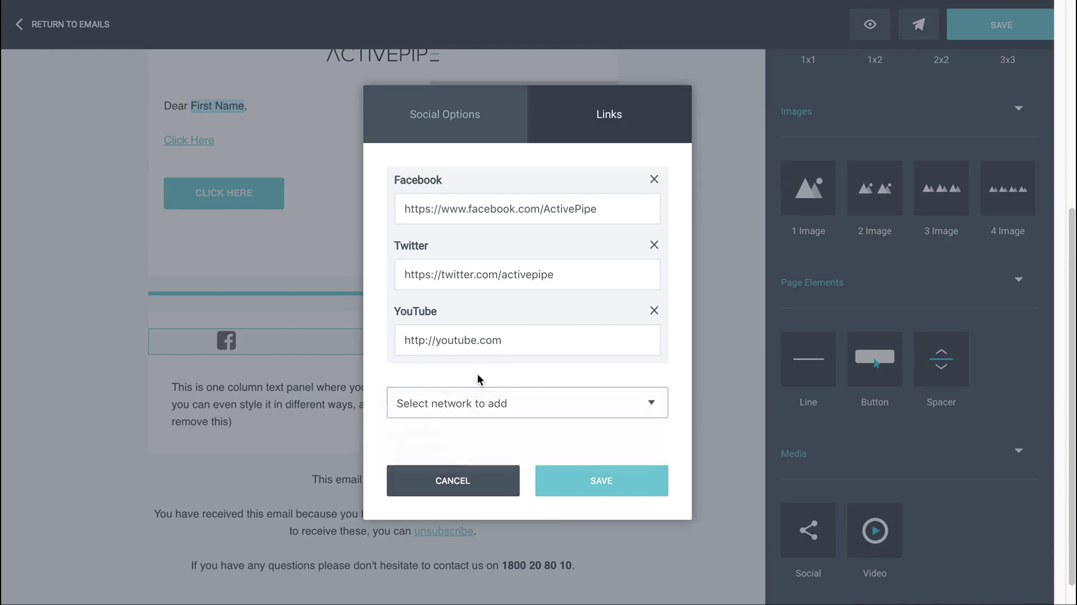
{"action": "left_click", "coordinate": [487, 492]}
Add a Video block below the social icons with the 'Crazy if you're not on it' testimonial video
{"action": "left_click_drag", "start_coordinate": [877, 527], "coordinate": [646, 359]}
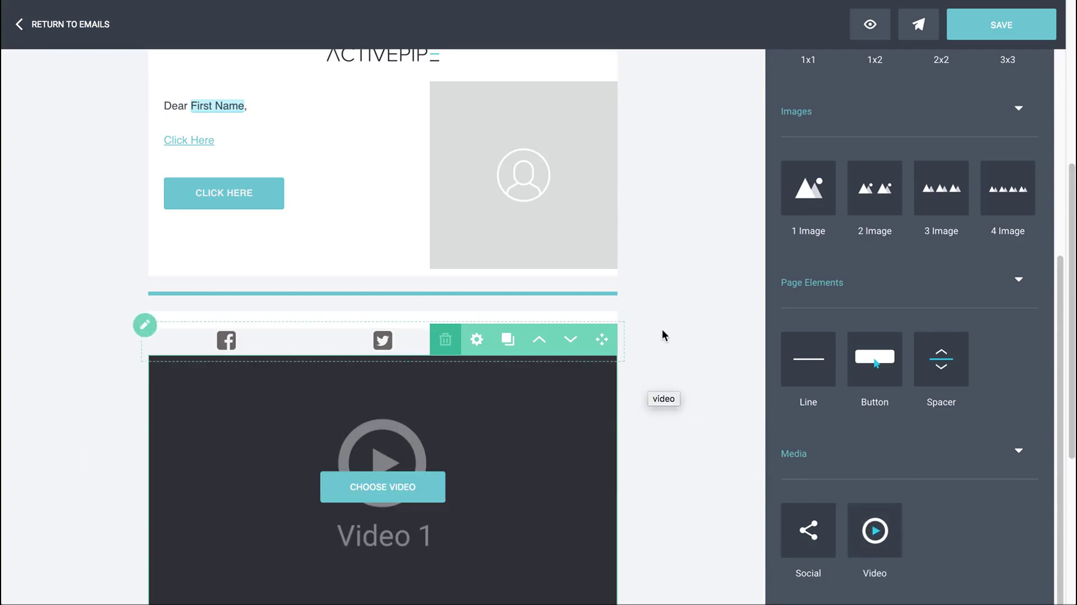
{"action": "scroll", "coordinate": [664, 330], "scroll_direction": "down", "scroll_amount": 2}
{"action": "scroll", "coordinate": [664, 328], "scroll_direction": "down", "scroll_amount": 1}
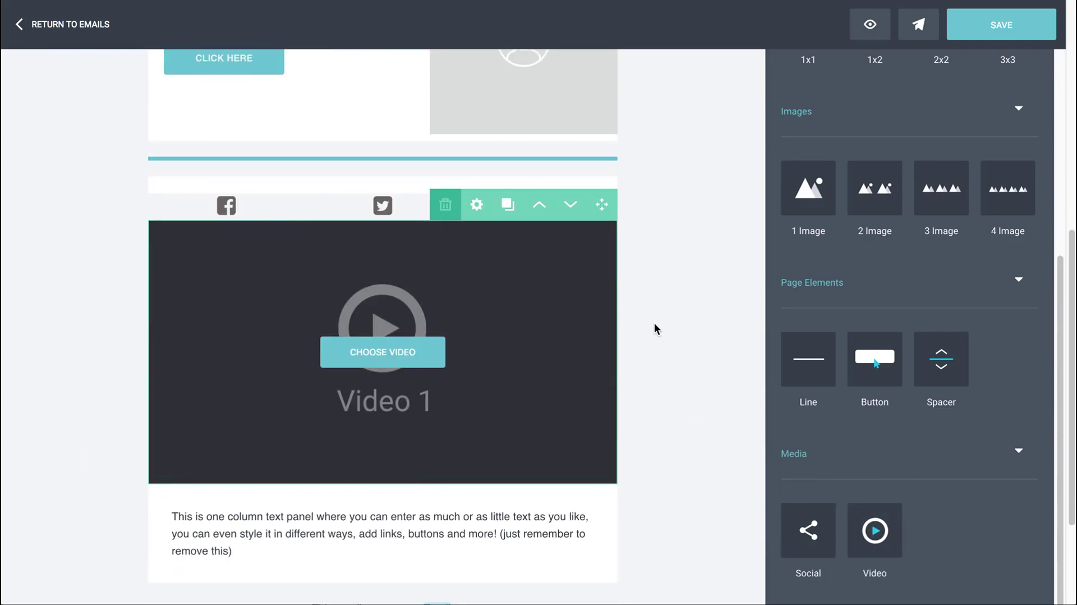
{"action": "left_click", "coordinate": [391, 352]}
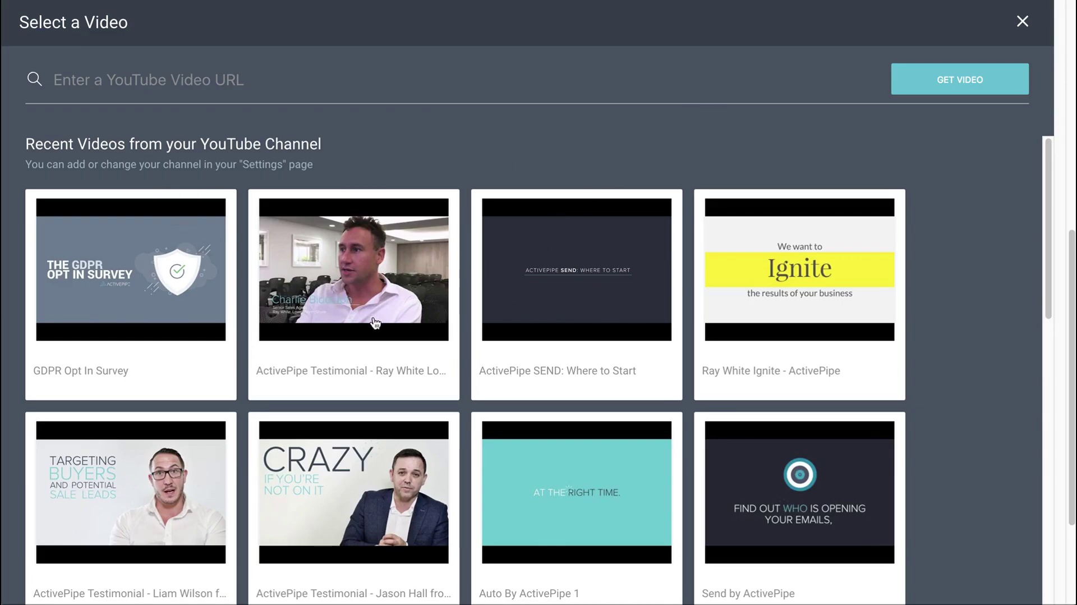
{"action": "scroll", "coordinate": [522, 373], "scroll_direction": "down", "scroll_amount": 5}
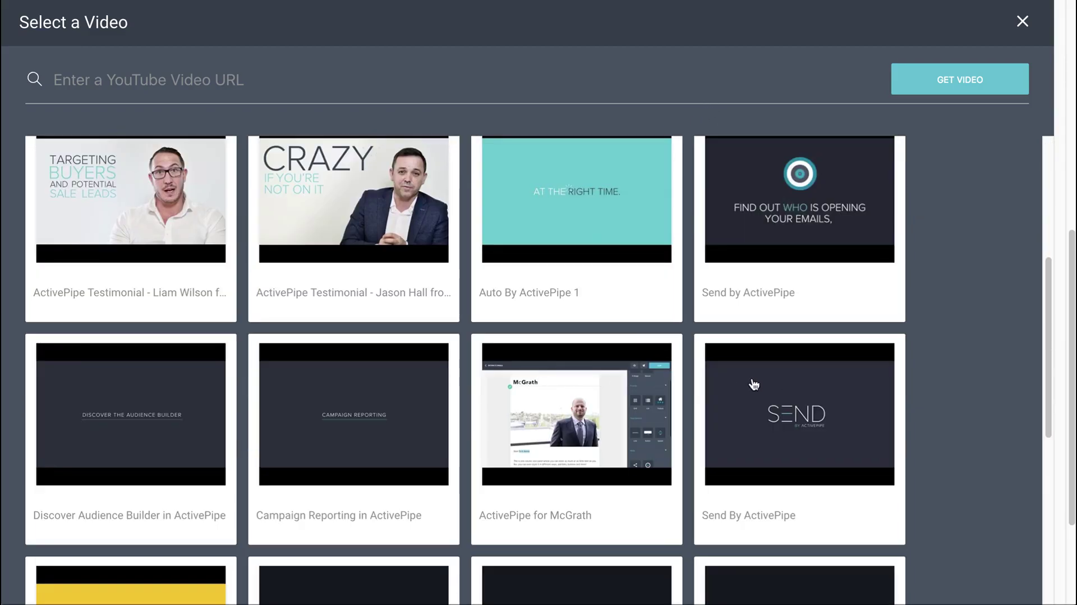
{"action": "scroll", "coordinate": [754, 384], "scroll_direction": "up", "scroll_amount": 5}
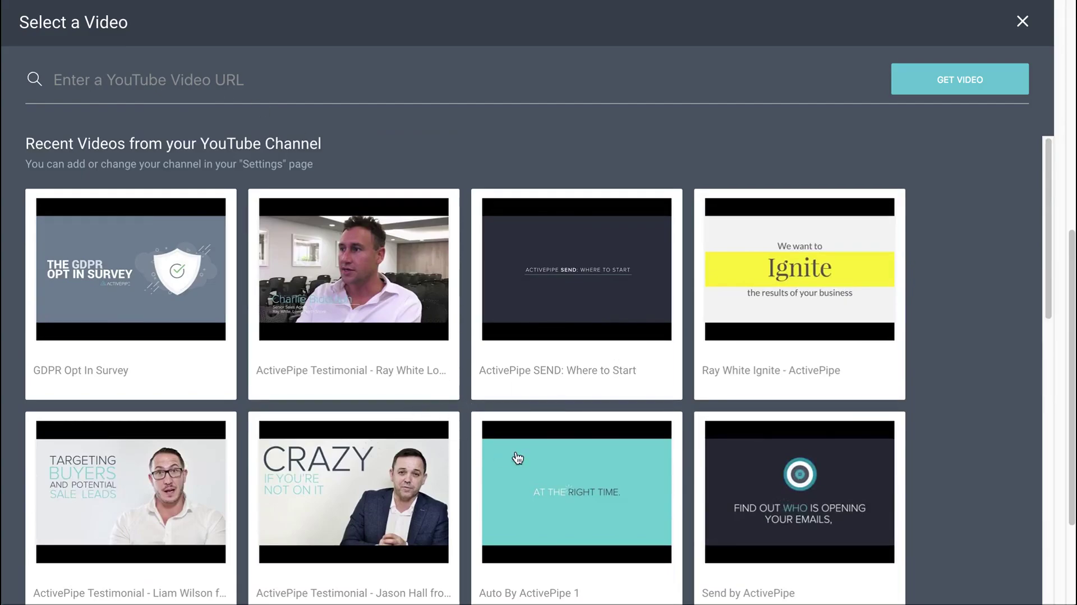
{"action": "scroll", "coordinate": [534, 457], "scroll_direction": "down", "scroll_amount": 2}
{"action": "left_click", "coordinate": [385, 384]}
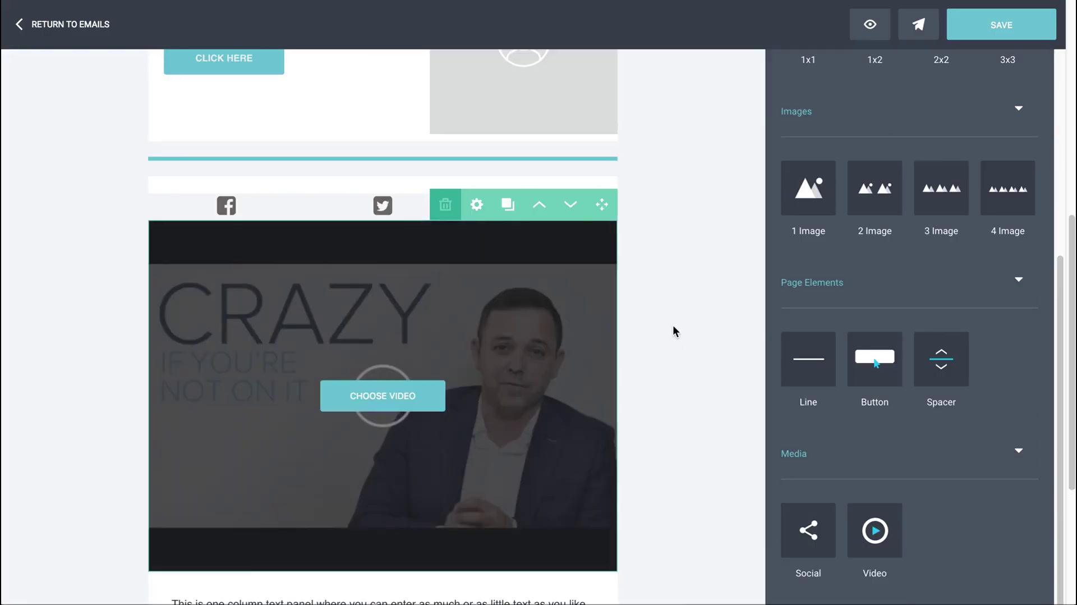
{"action": "scroll", "coordinate": [676, 321], "scroll_direction": "up", "scroll_amount": 8}
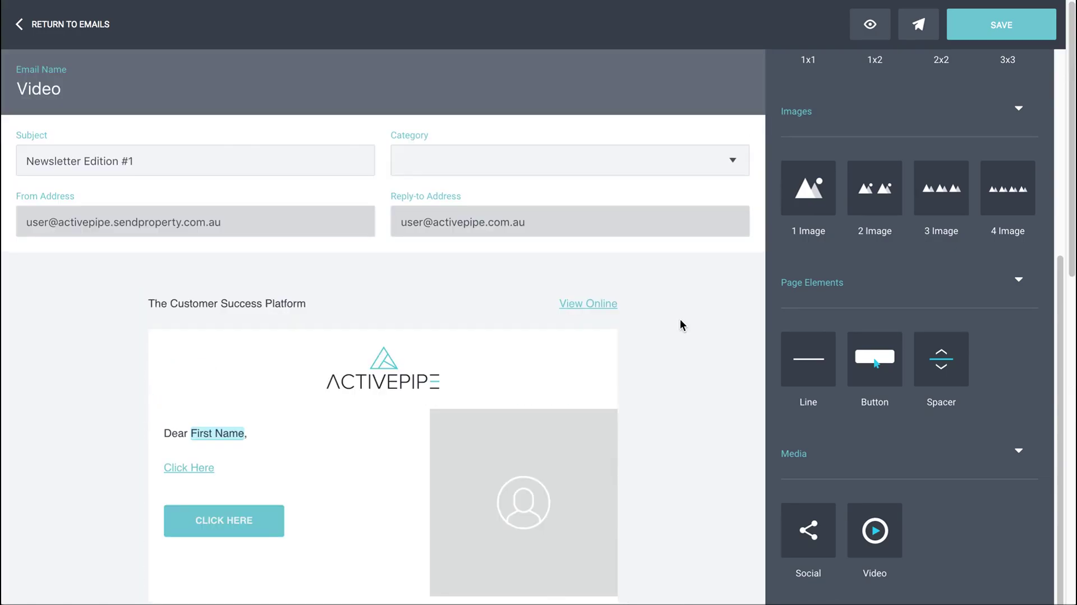
Preview the Video email in the mobile layout, then switch the preview back to desktop
{"action": "scroll", "coordinate": [672, 362], "scroll_direction": "down", "scroll_amount": 3}
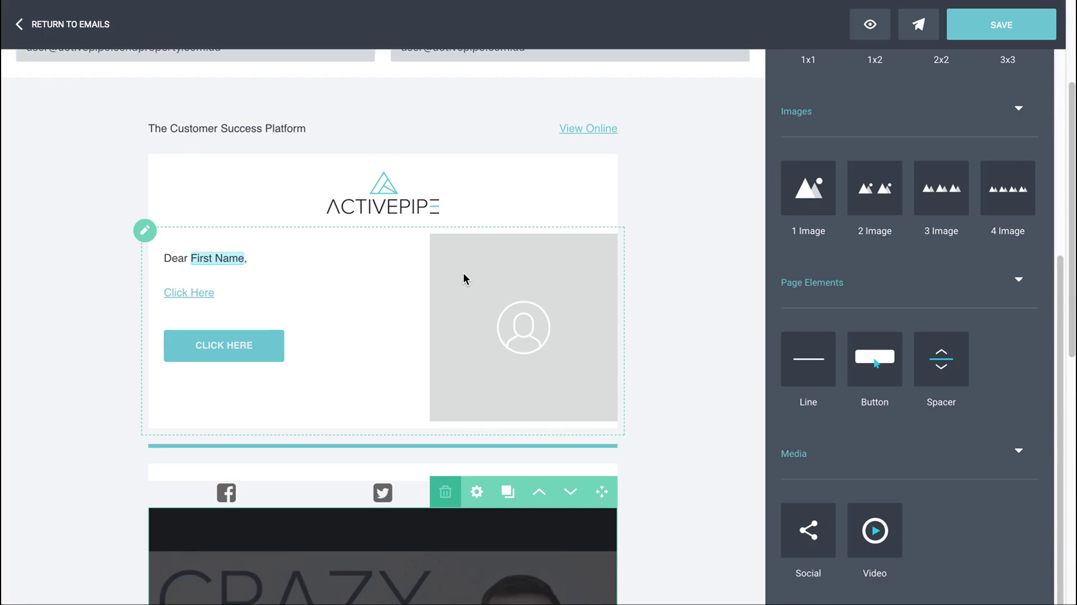
{"action": "left_click", "coordinate": [875, 28]}
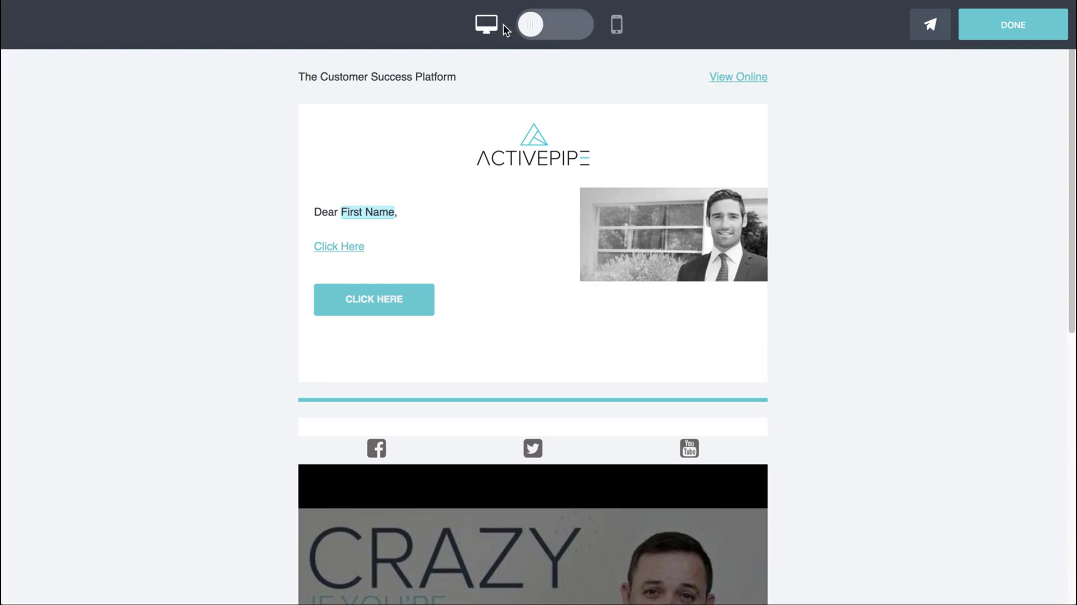
{"action": "left_click", "coordinate": [586, 32]}
{"action": "scroll", "coordinate": [781, 291], "scroll_direction": "down", "scroll_amount": 10}
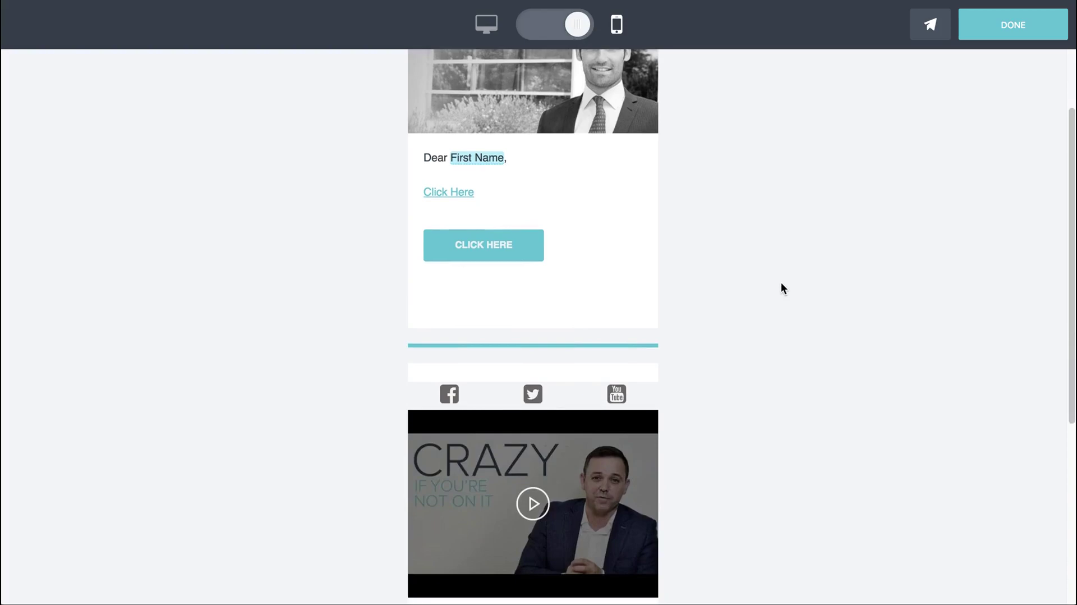
{"action": "scroll", "coordinate": [781, 282], "scroll_direction": "up", "scroll_amount": 2}
{"action": "left_click", "coordinate": [586, 34]}
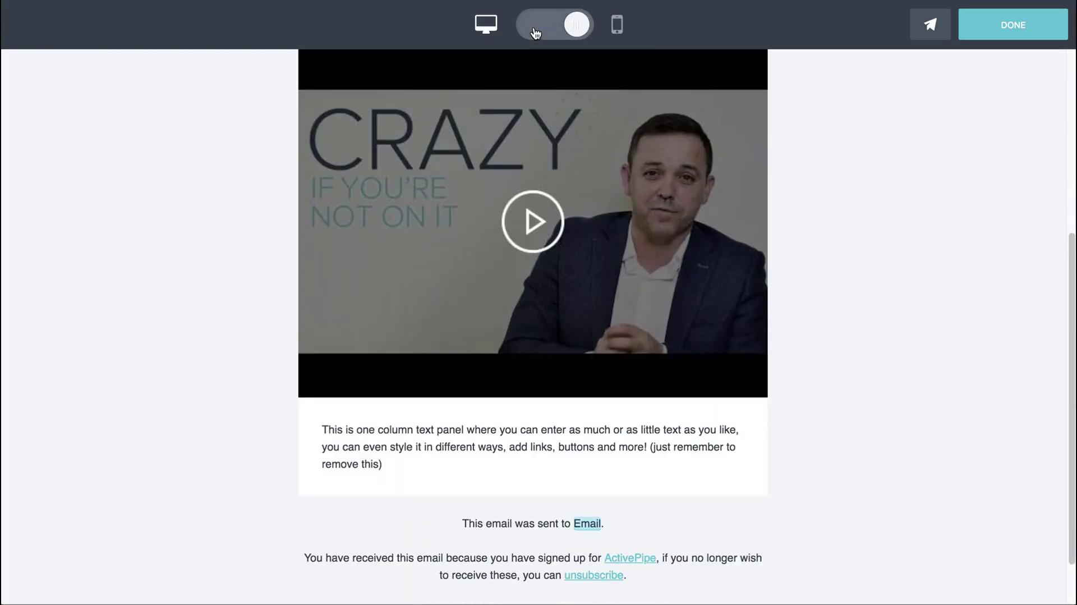
{"action": "scroll", "coordinate": [689, 230], "scroll_direction": "up", "scroll_amount": 9}
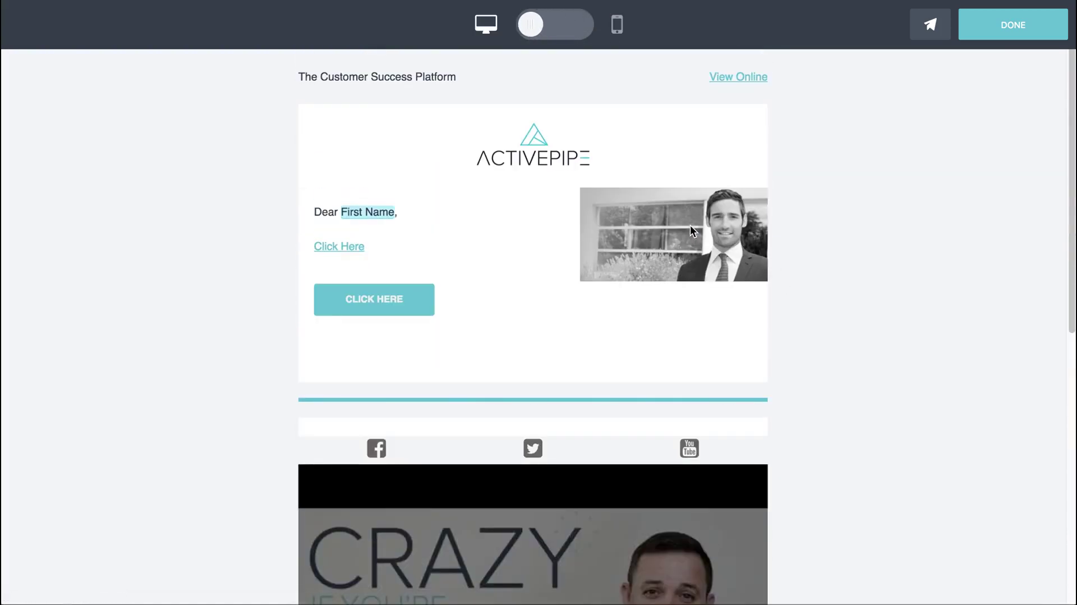
Send a preview copy of the Video email to the test recipient's e-mail address and return to editing
{"action": "left_click", "coordinate": [933, 27]}
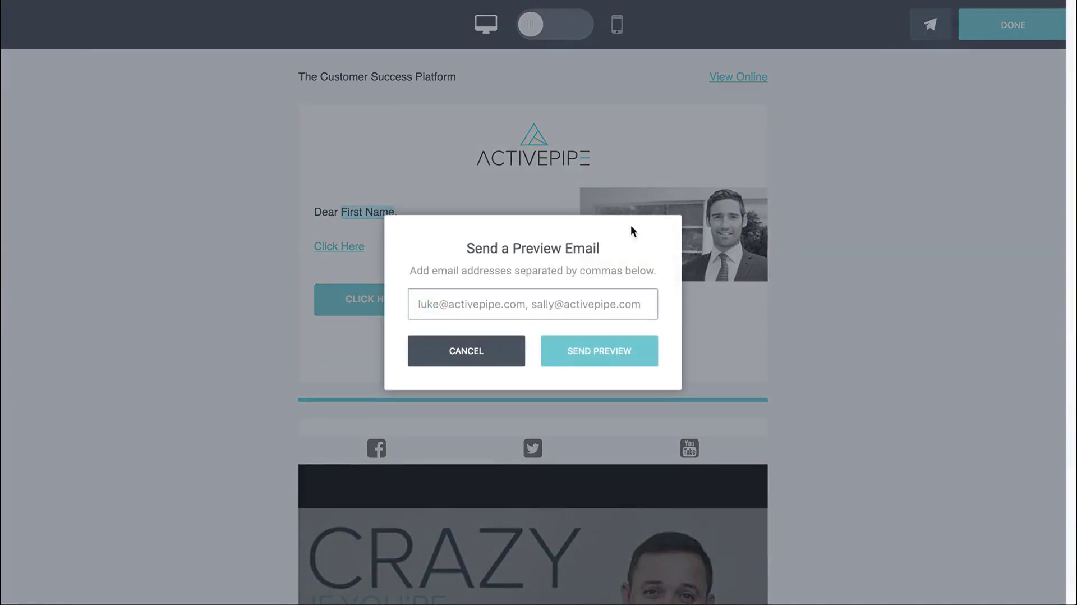
{"action": "left_click", "coordinate": [465, 306]}
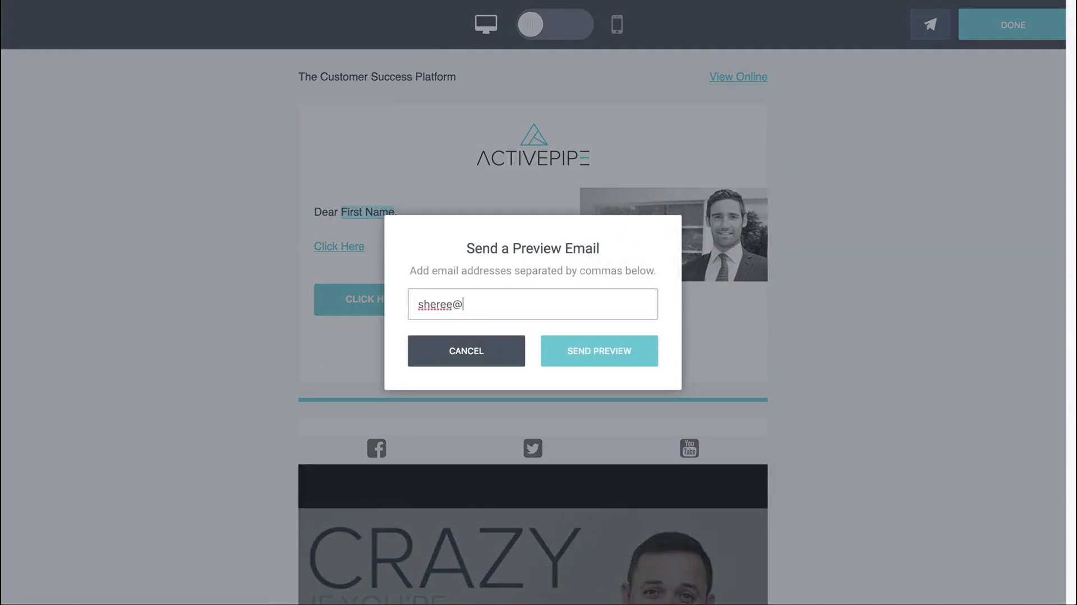
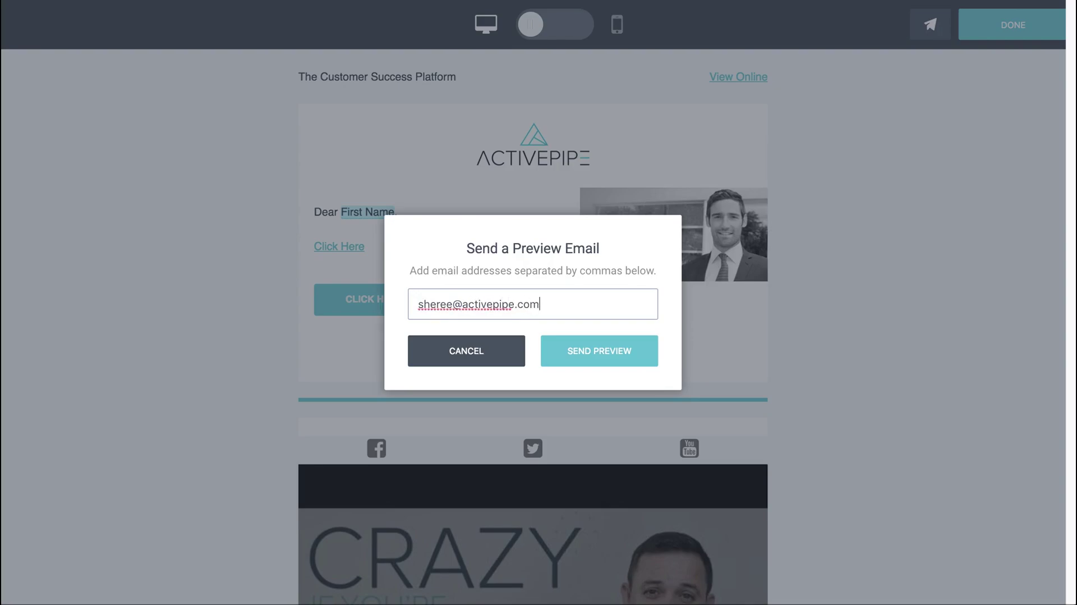
{"action": "left_click", "coordinate": [578, 354]}
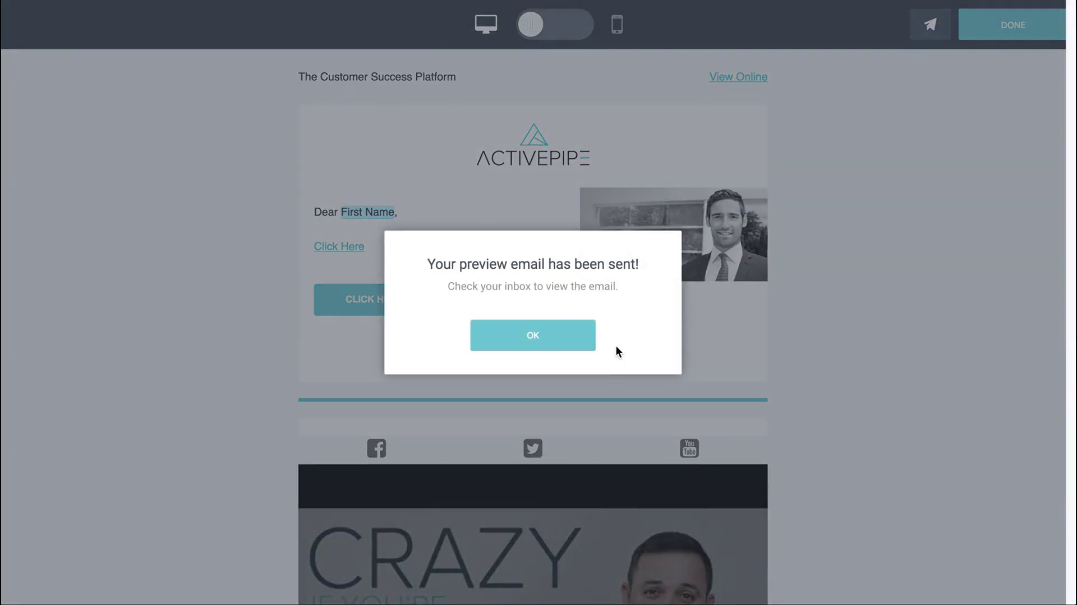
{"action": "left_click", "coordinate": [526, 339]}
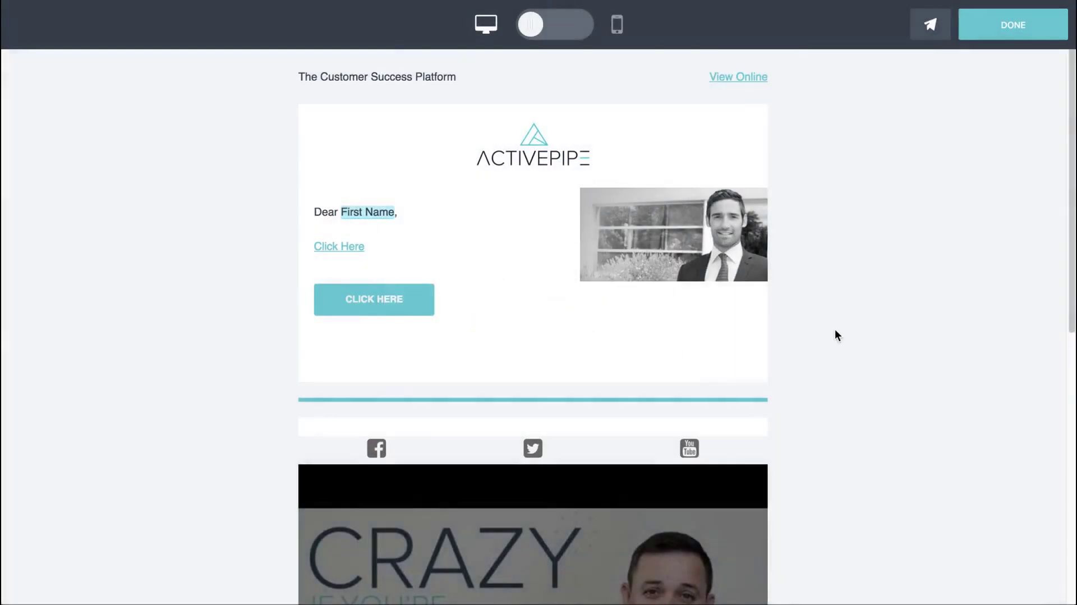
{"action": "left_click", "coordinate": [1010, 24]}
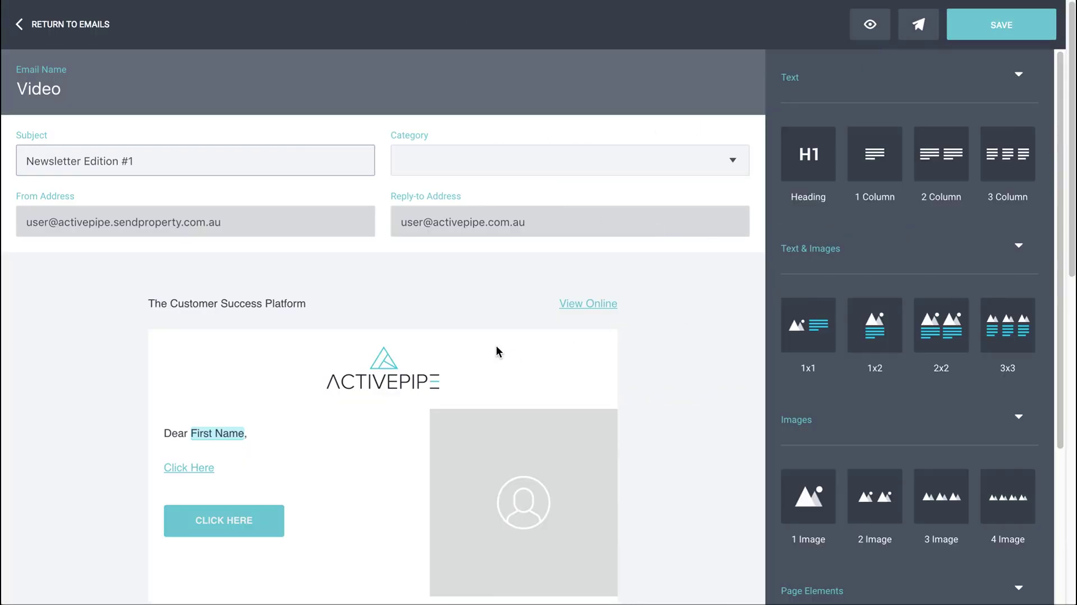